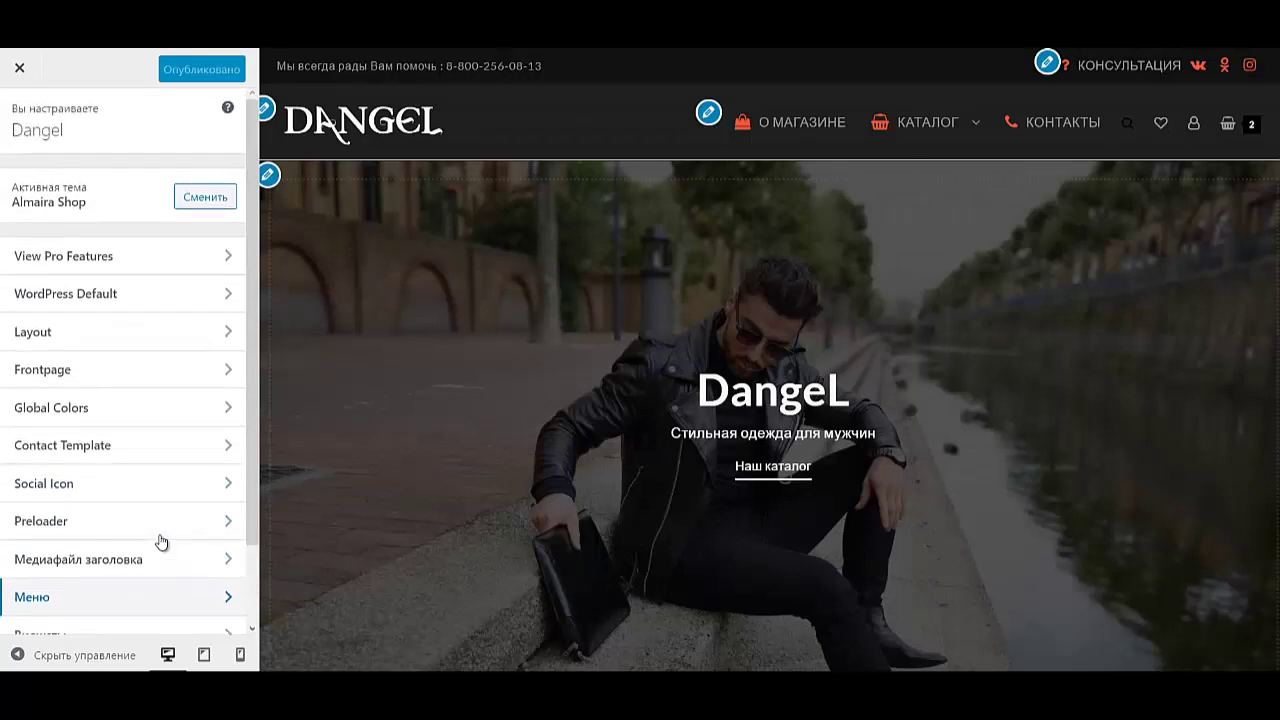
# Examine the Above Header and Main Header settings in the theme's header layout
pyautogui.click(68, 338)
pyautogui.click(87, 220)
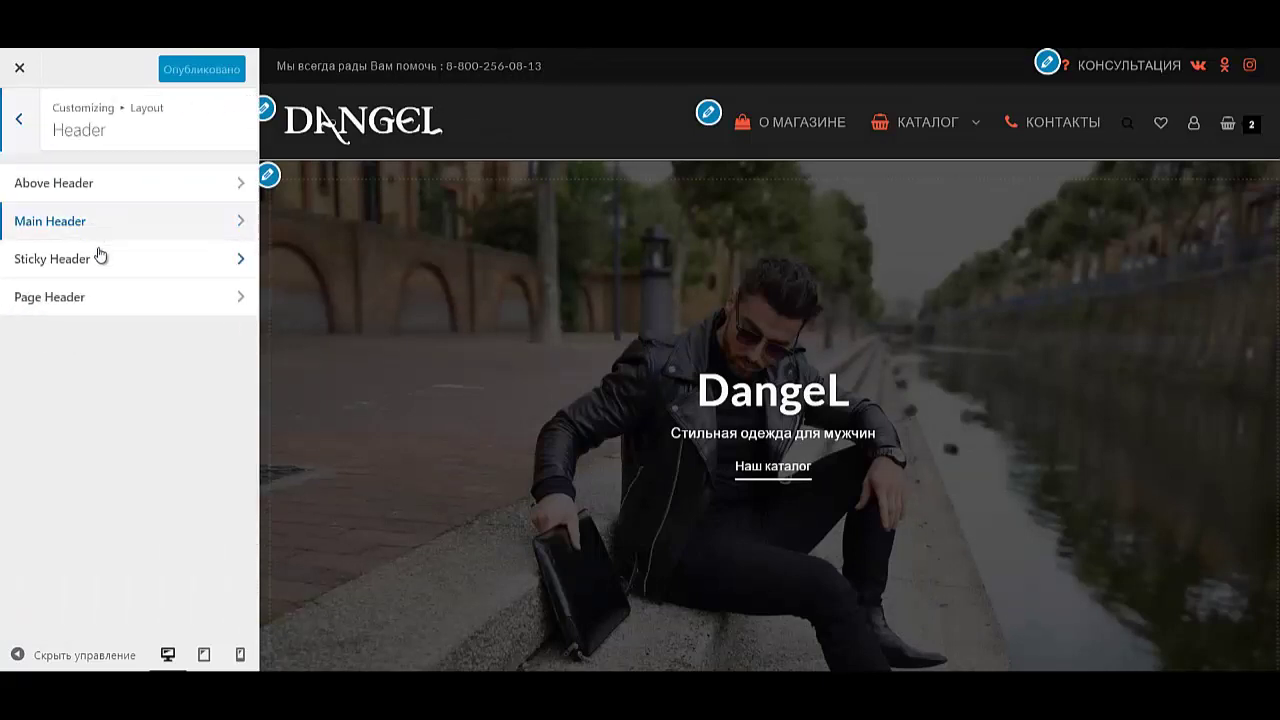
pyautogui.click(106, 189)
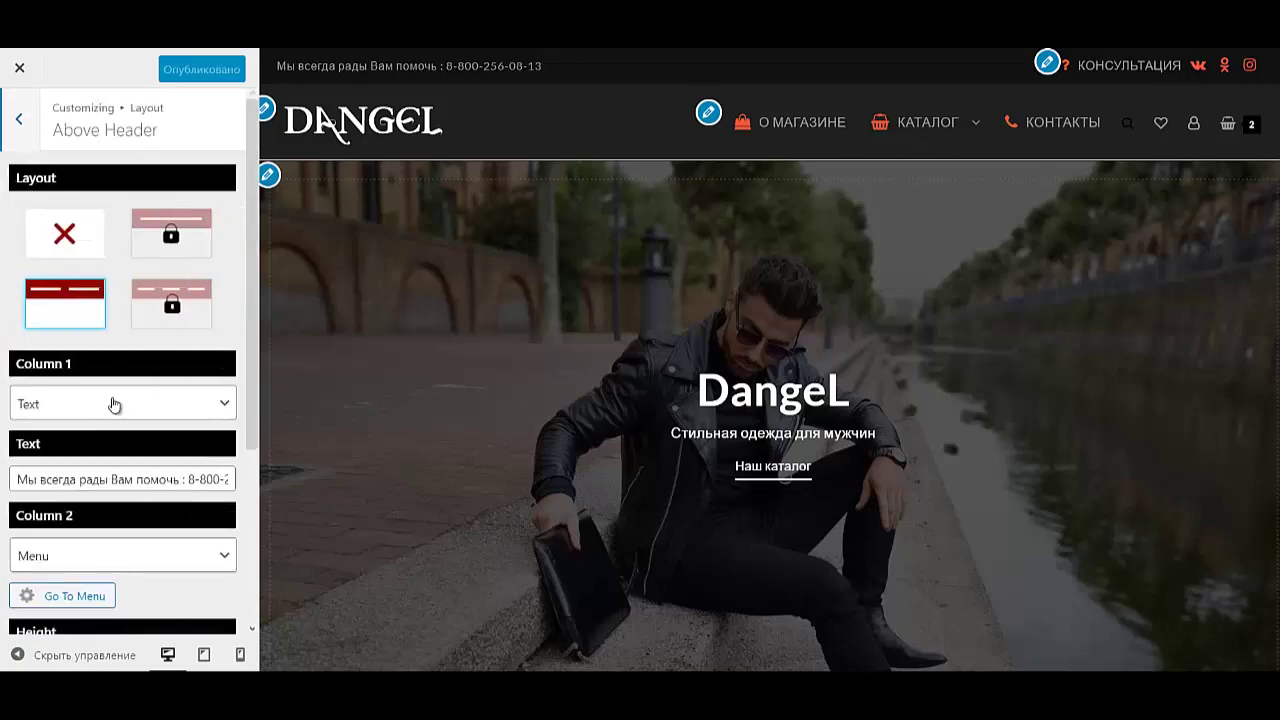
pyautogui.scroll(-3, 130, 500)
pyautogui.scroll(3, 126, 466)
pyautogui.click(18, 120)
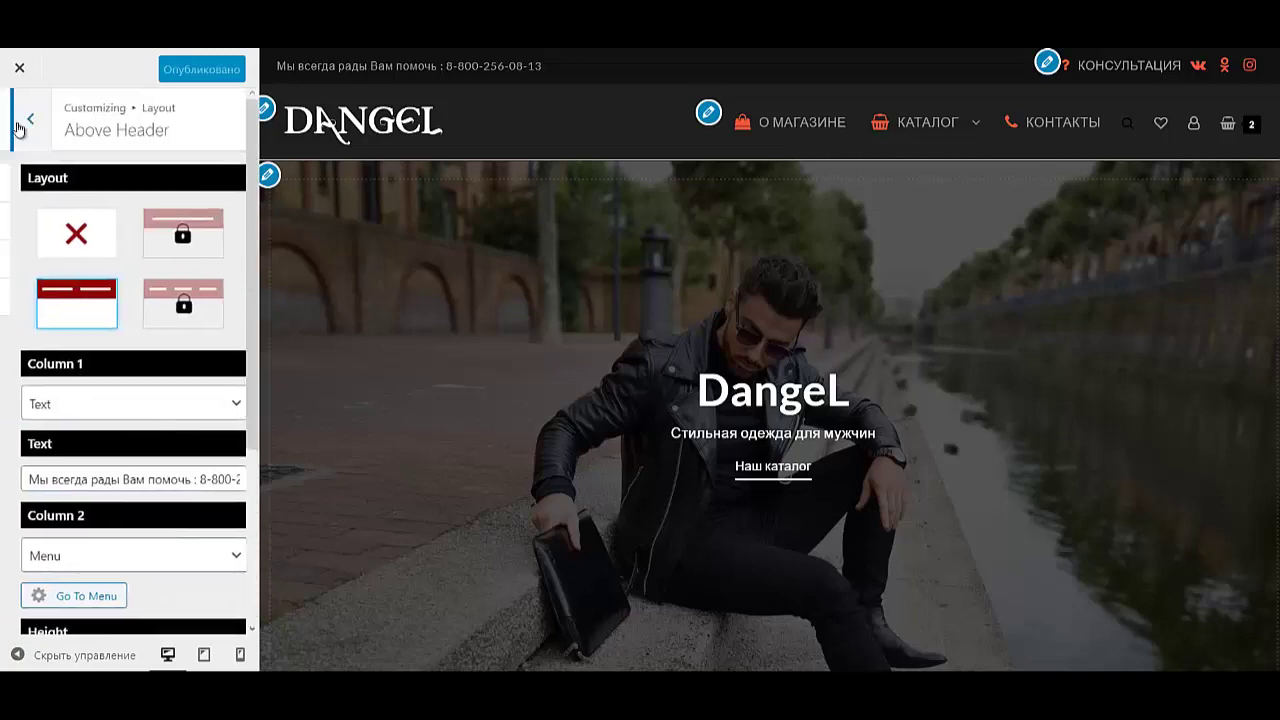
pyautogui.click(114, 220)
pyautogui.scroll(-3, 135, 420)
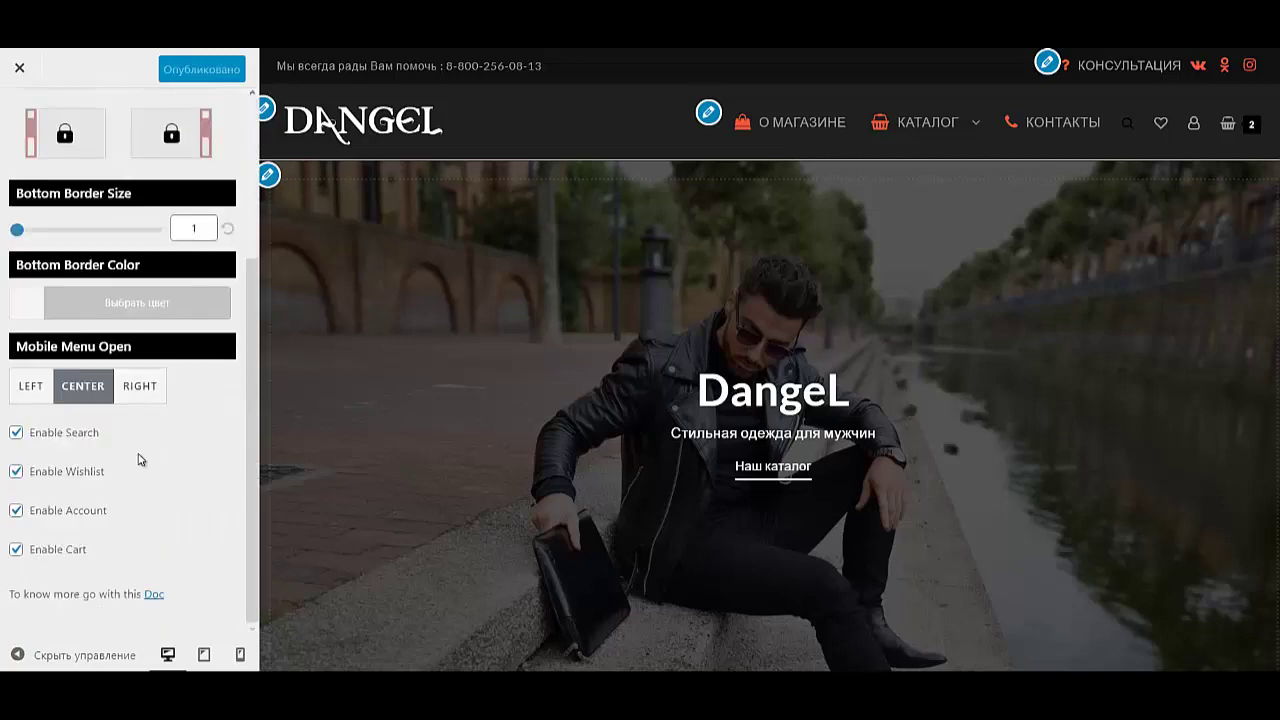
pyautogui.scroll(3, 135, 420)
pyautogui.click(18, 120)
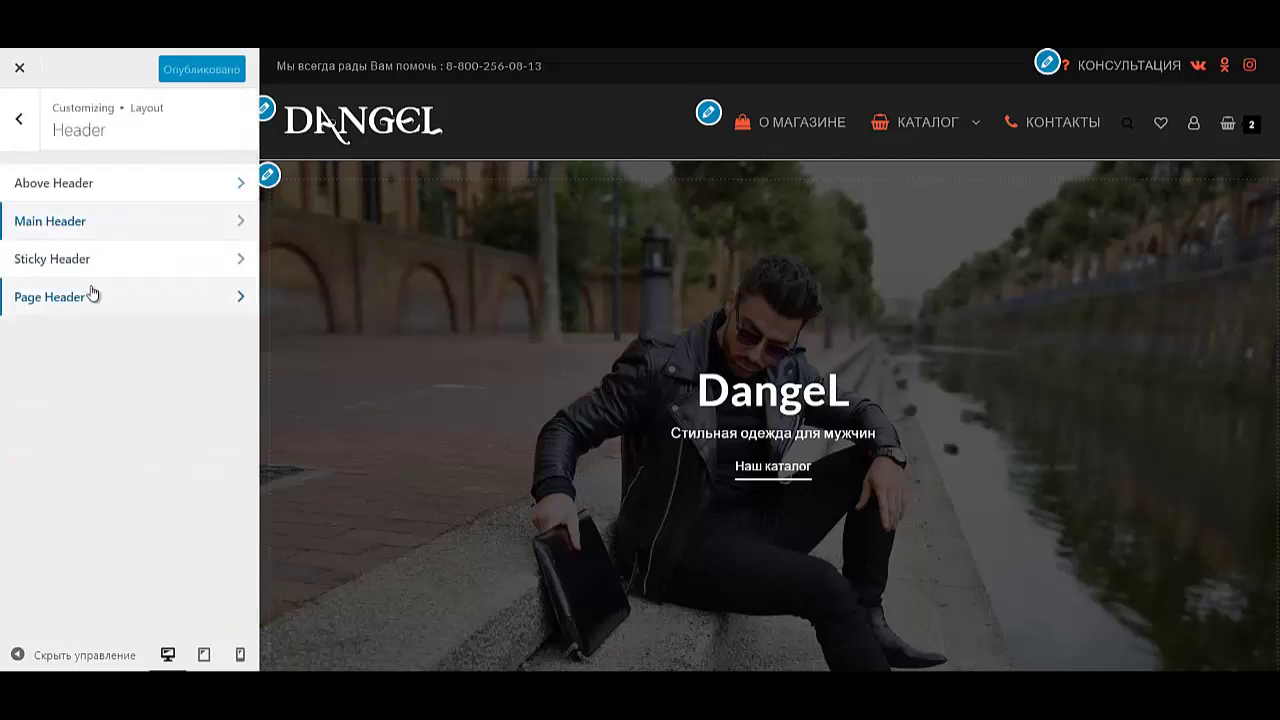
# Examine the Page Header settings, from the header image options to the image height
pyautogui.click(92, 294)
pyautogui.moveTo(126, 576)
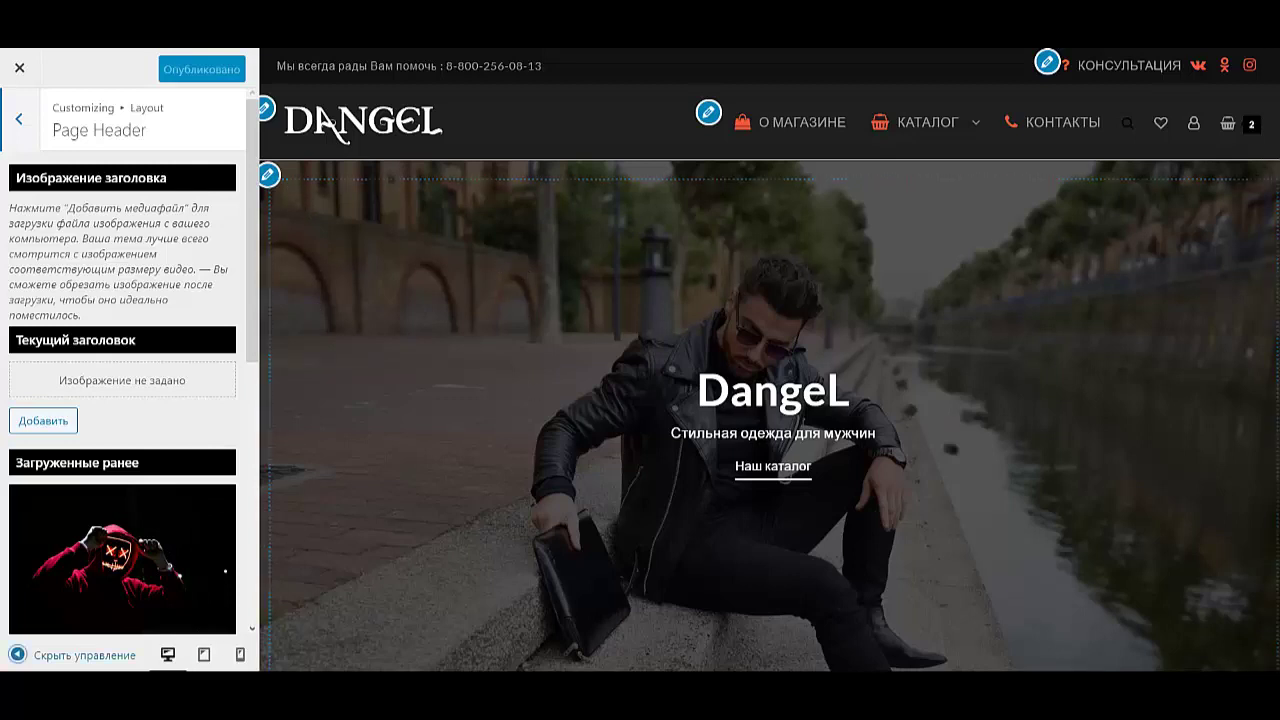
pyautogui.scroll(-5, 157, 600)
pyautogui.scroll(-3, 157, 598)
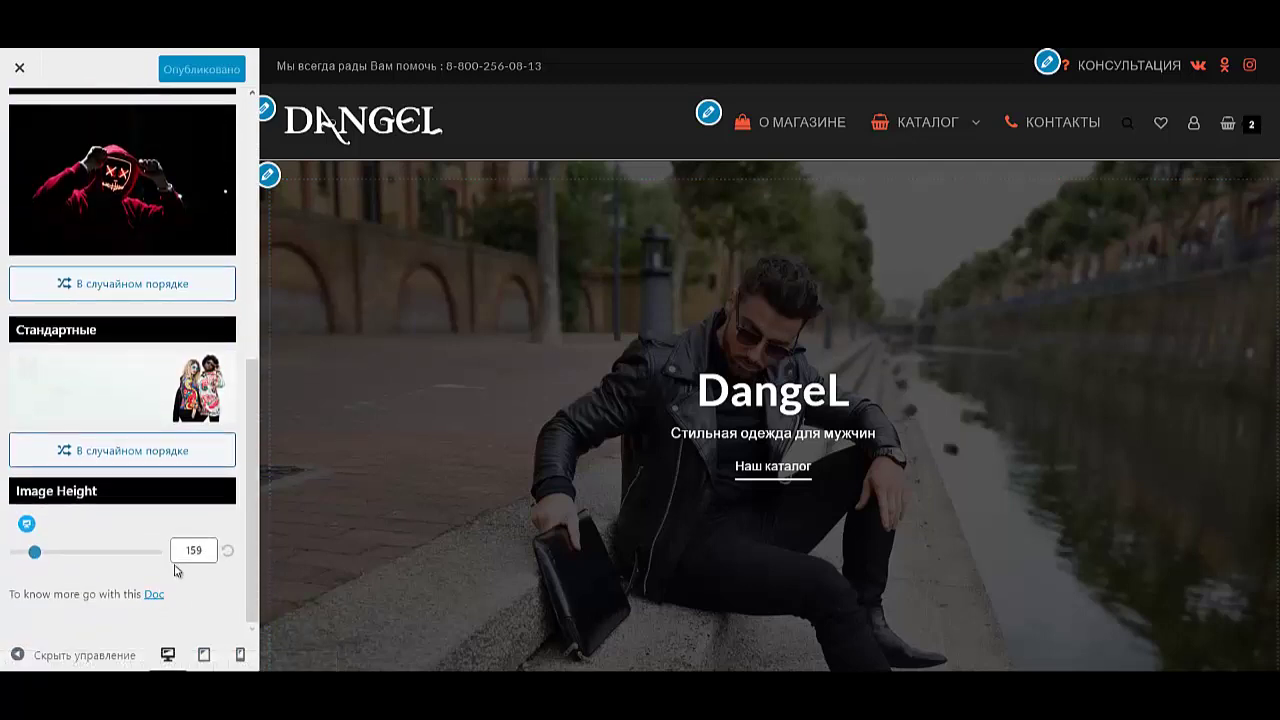
pyautogui.scroll(1, 91, 426)
pyautogui.scroll(6, 90, 427)
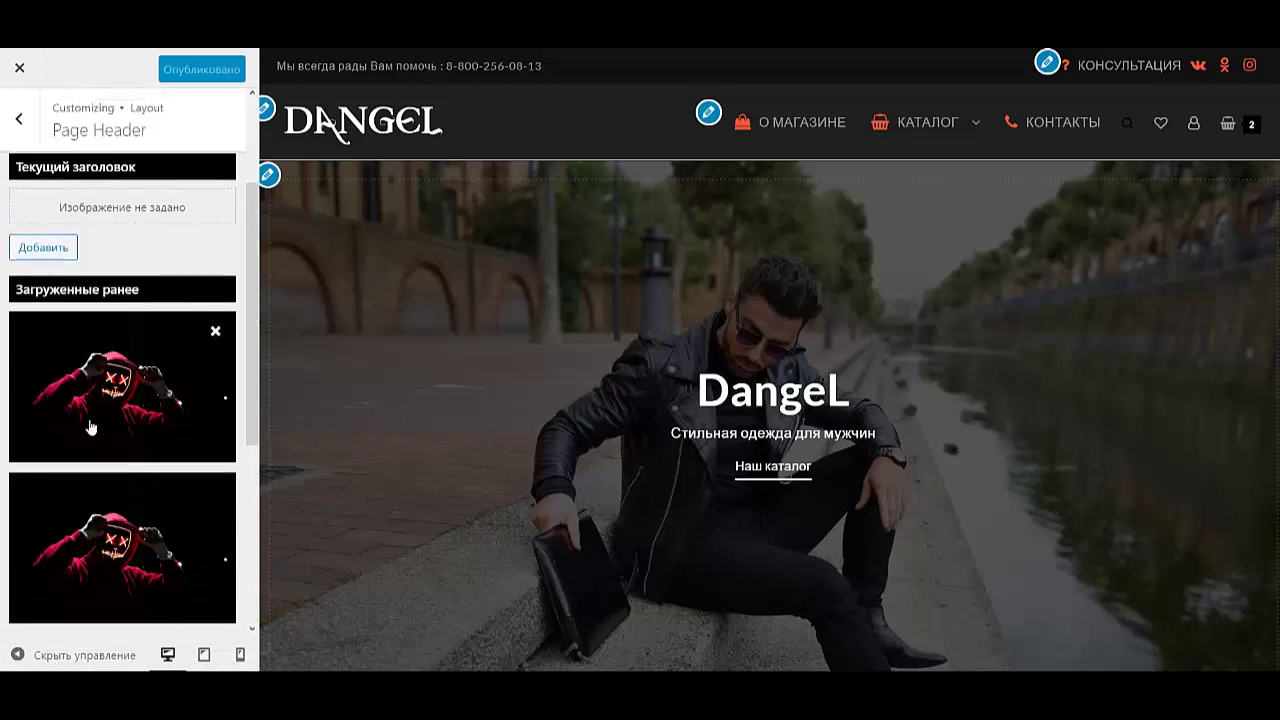
pyautogui.scroll(1, 90, 425)
pyautogui.scroll(-8, 91, 423)
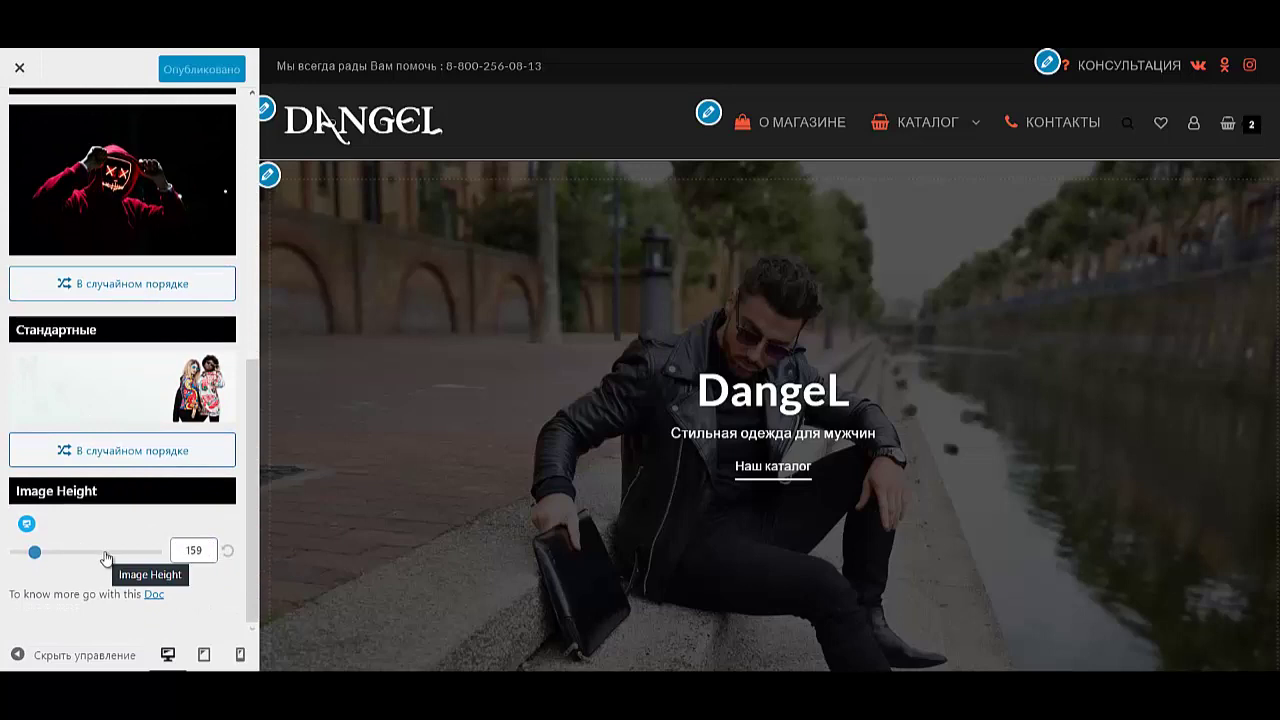
pyautogui.scroll(8, 104, 500)
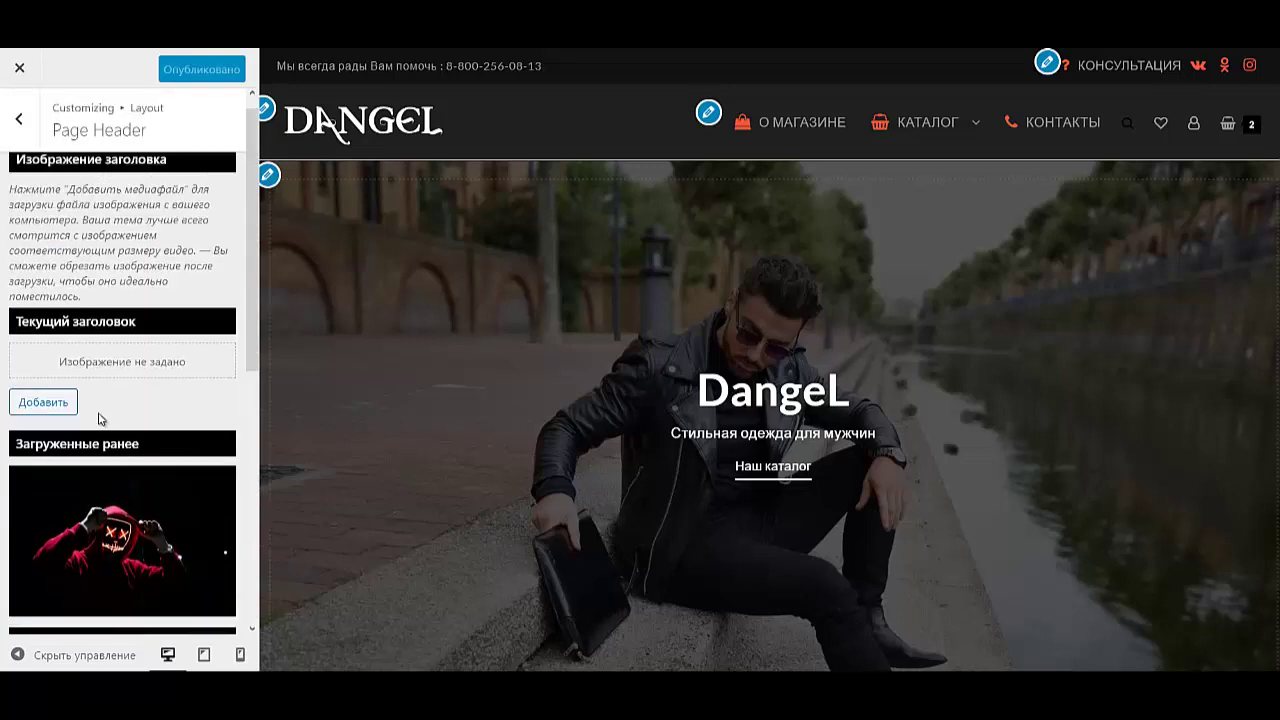
# Add bgtitle.jpg from the media library as the page header image
pyautogui.click(50, 405)
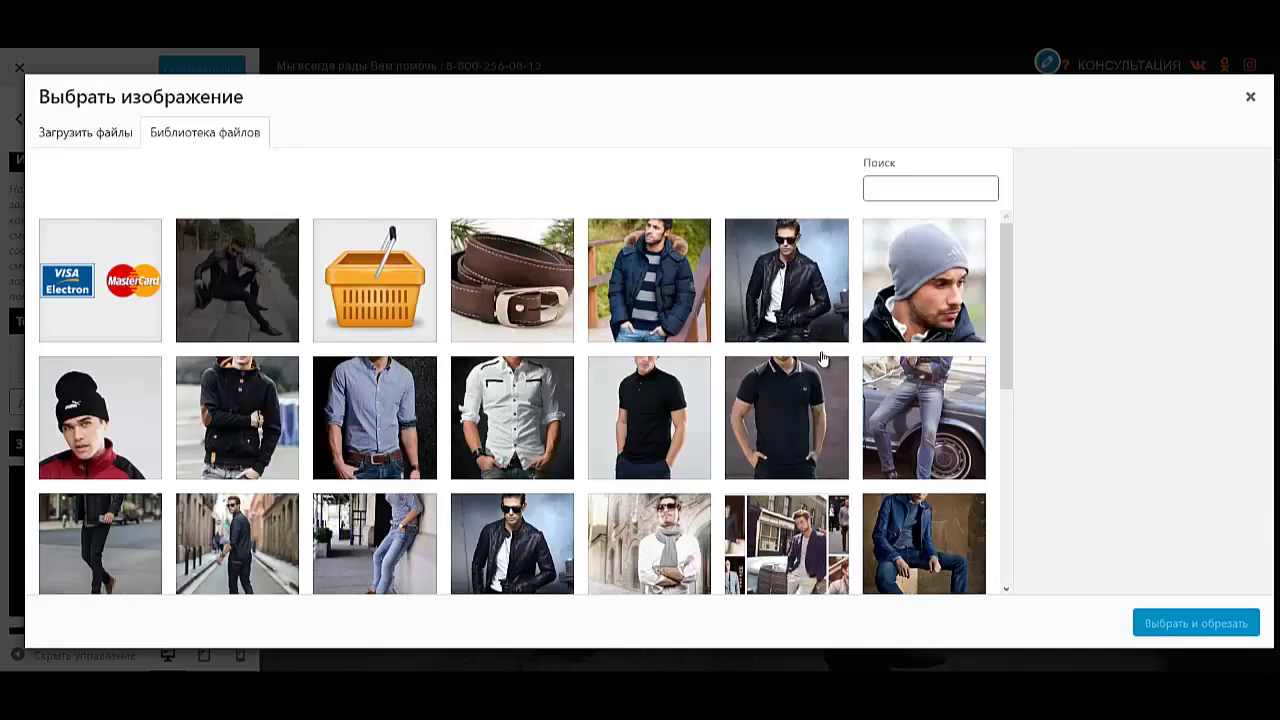
pyautogui.scroll(-3, 820, 360)
pyautogui.scroll(-10, 817, 357)
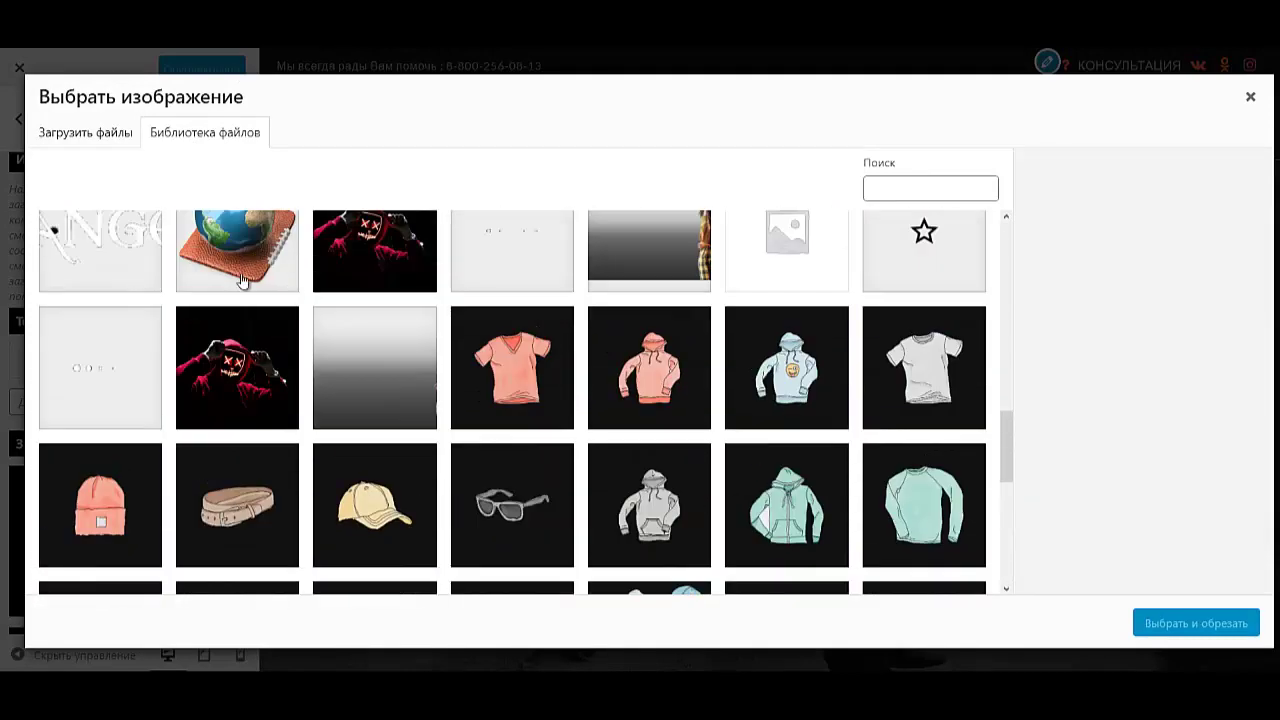
pyautogui.click(262, 358)
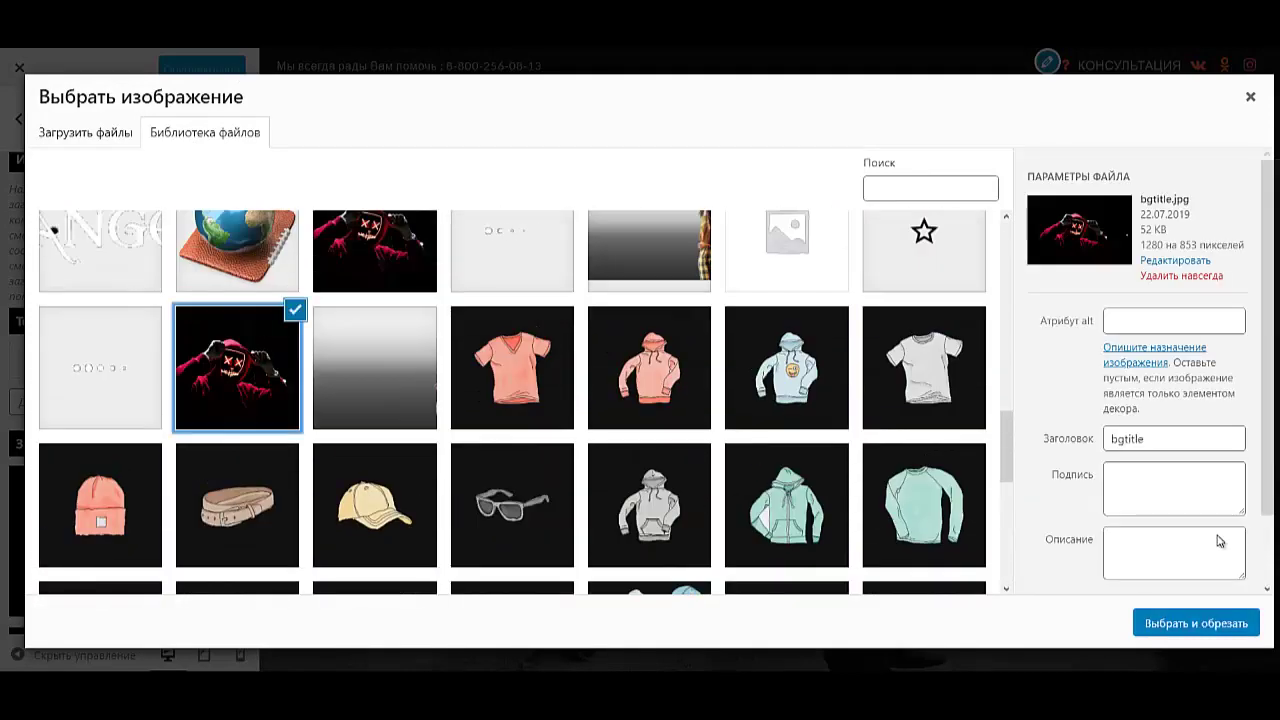
pyautogui.click(1200, 625)
# Hide the current page header image
pyautogui.scroll(-4, 74, 366)
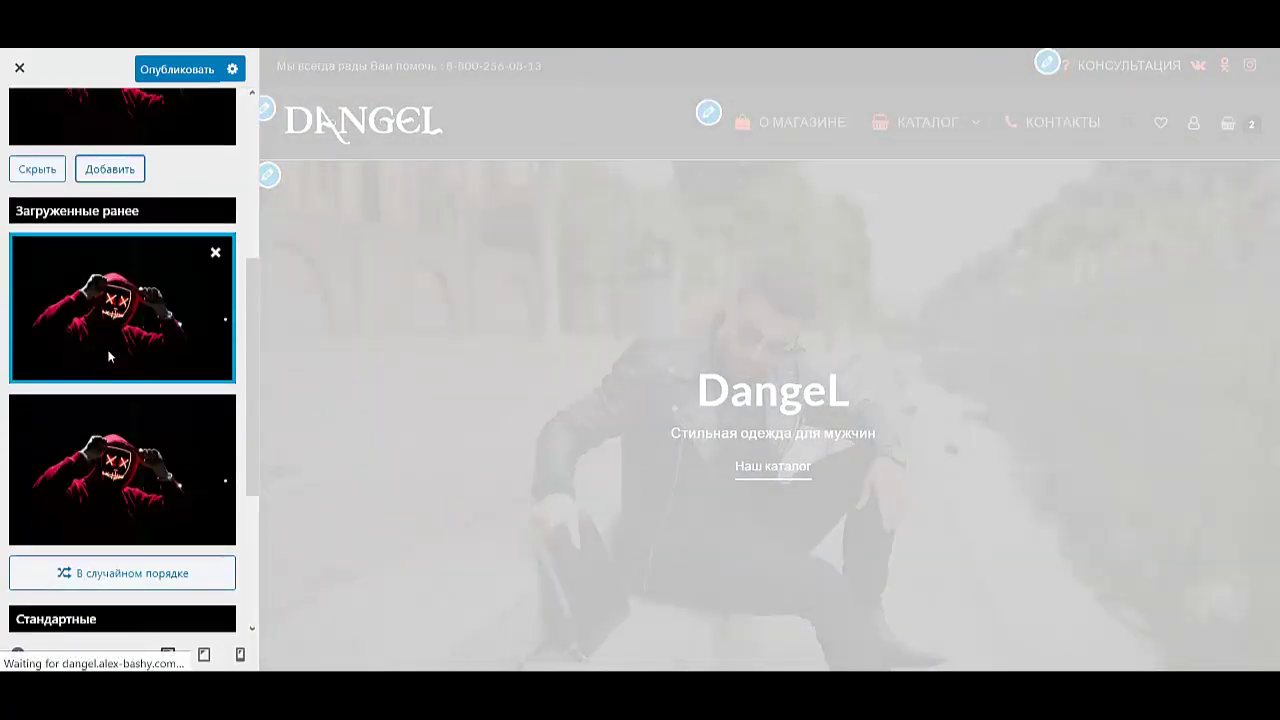
pyautogui.scroll(4, 120, 370)
pyautogui.click(36, 518)
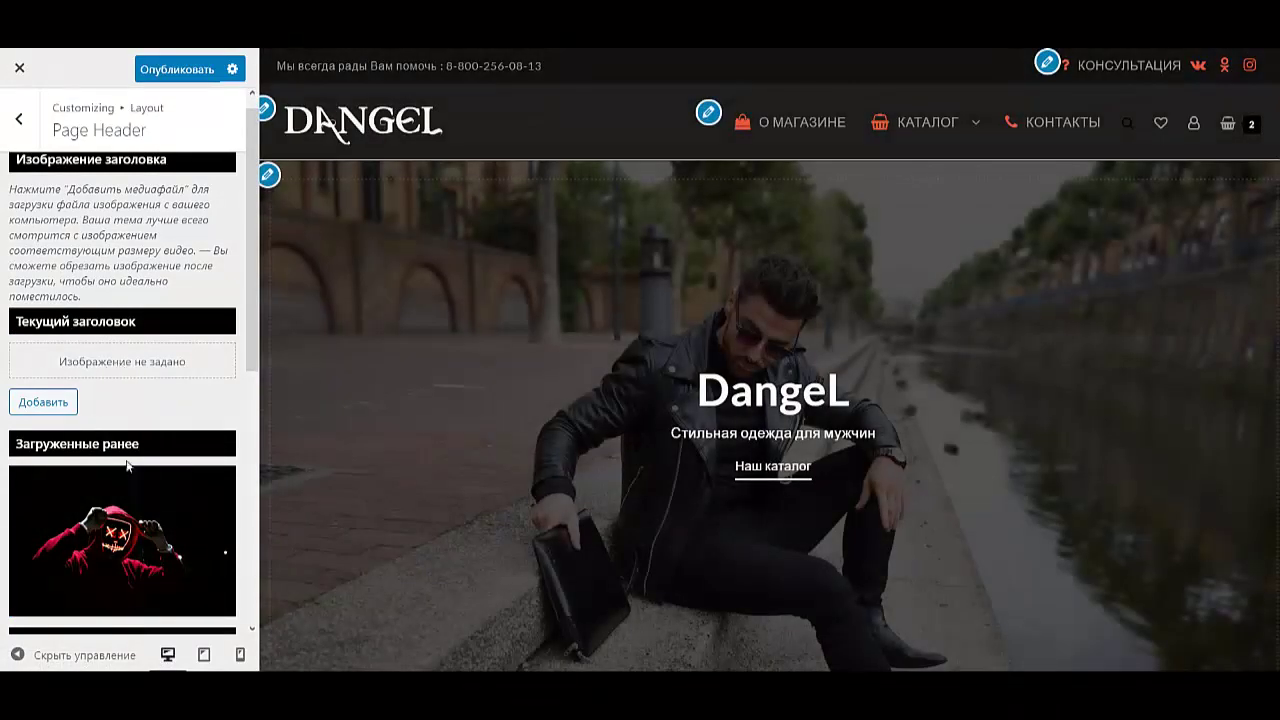
# Publish the Page Header settings and close the customizer
pyautogui.scroll(-4, 187, 500)
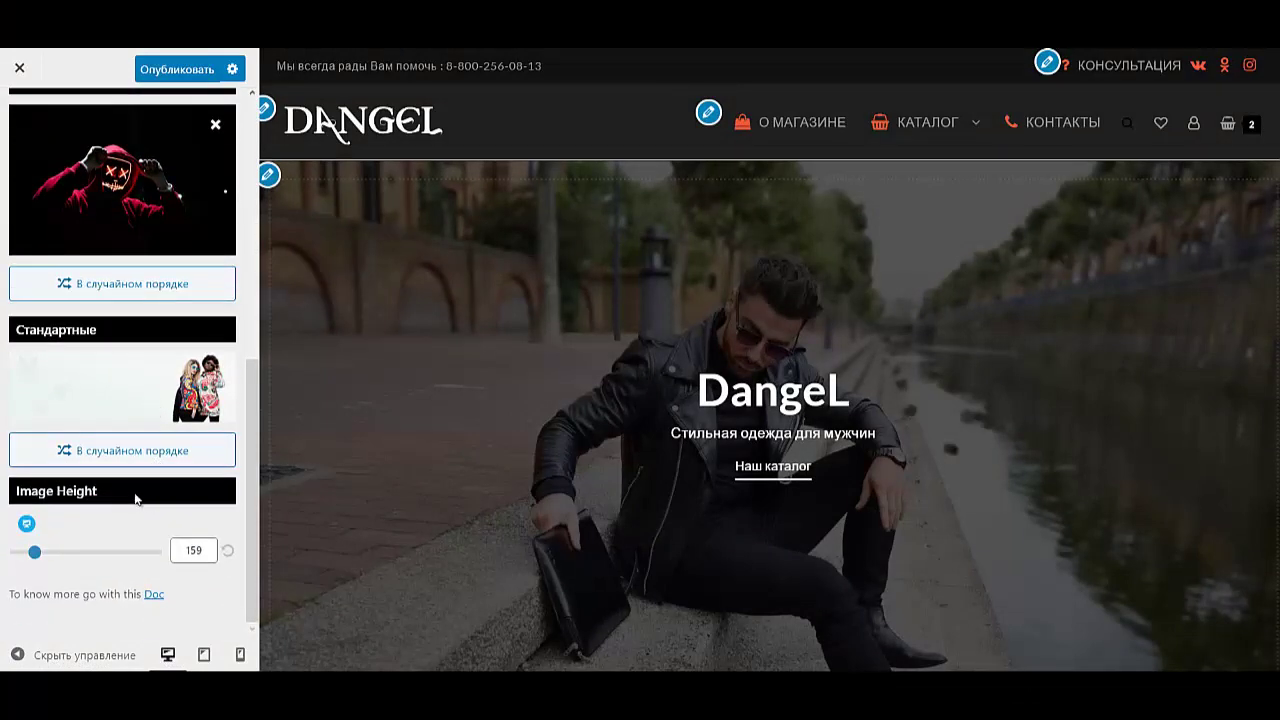
pyautogui.scroll(6, 125, 575)
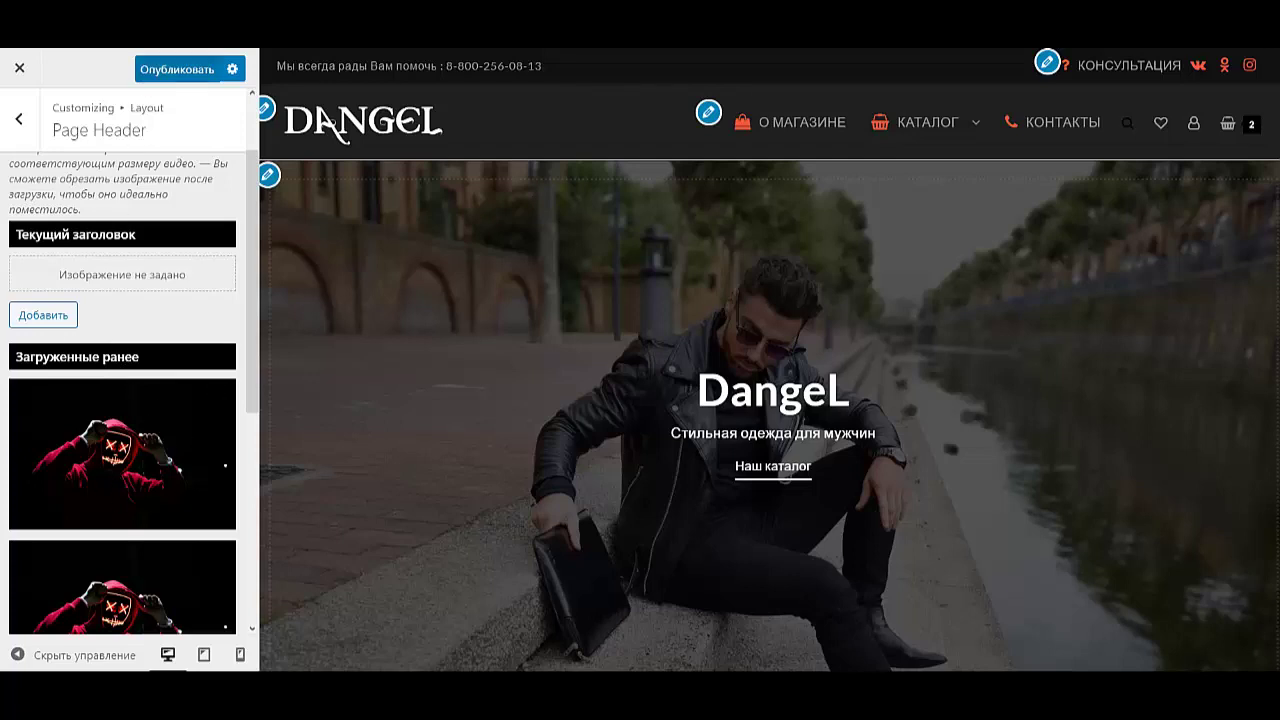
pyautogui.click(183, 70)
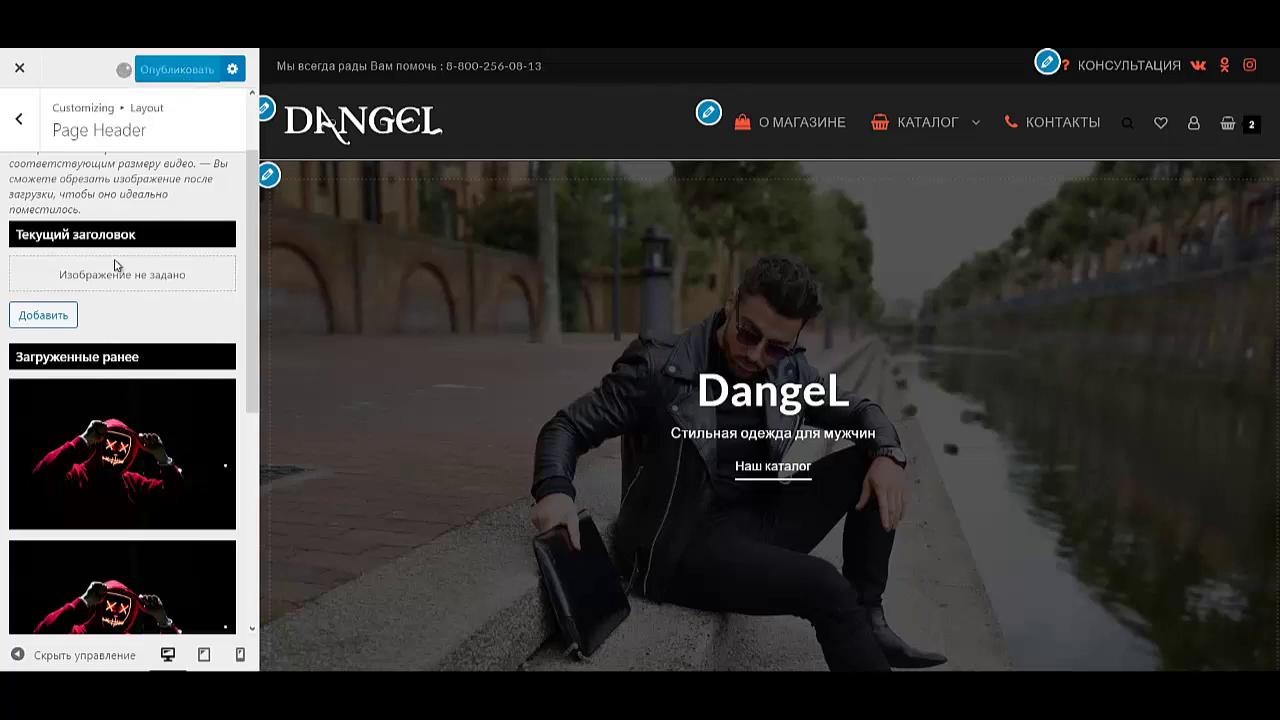
pyautogui.click(29, 68)
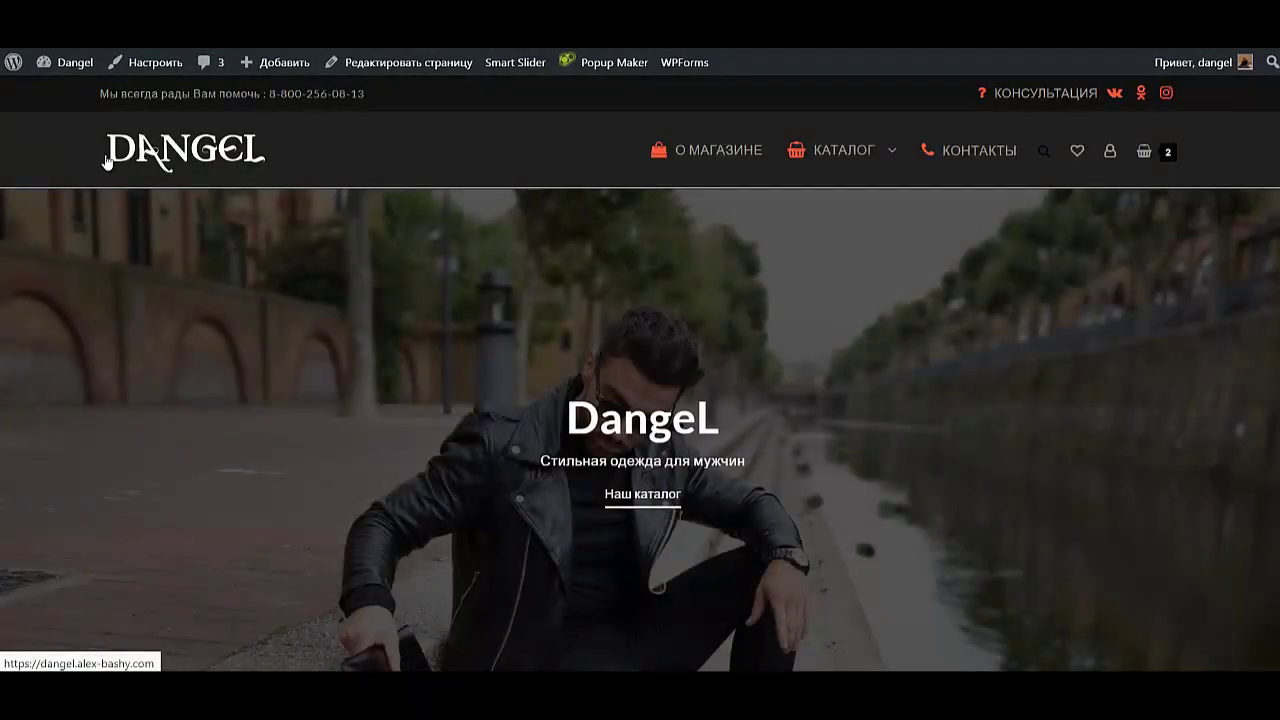
# Open the Add to Wishlist options of the YITH WooCommerce Wishlist plugin in the site's admin console
pyautogui.moveTo(70, 62)
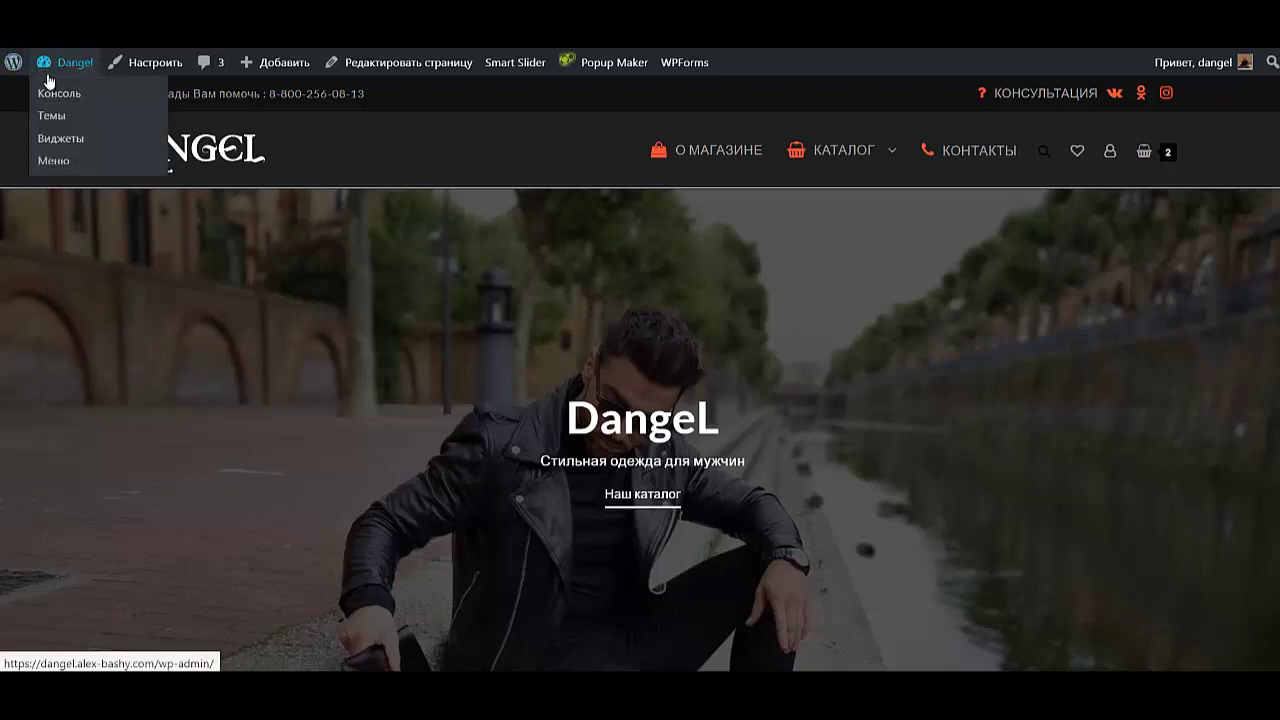
pyautogui.click(57, 96)
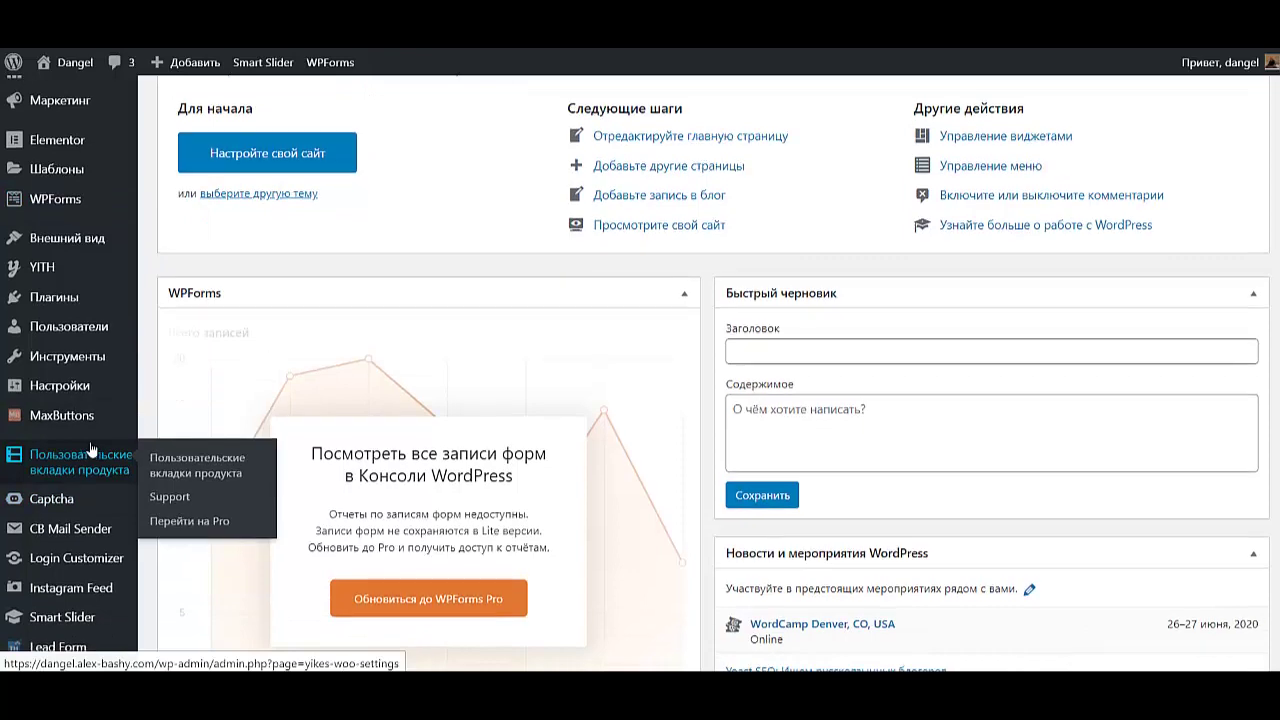
pyautogui.scroll(1, 90, 450)
pyautogui.moveTo(50, 365)
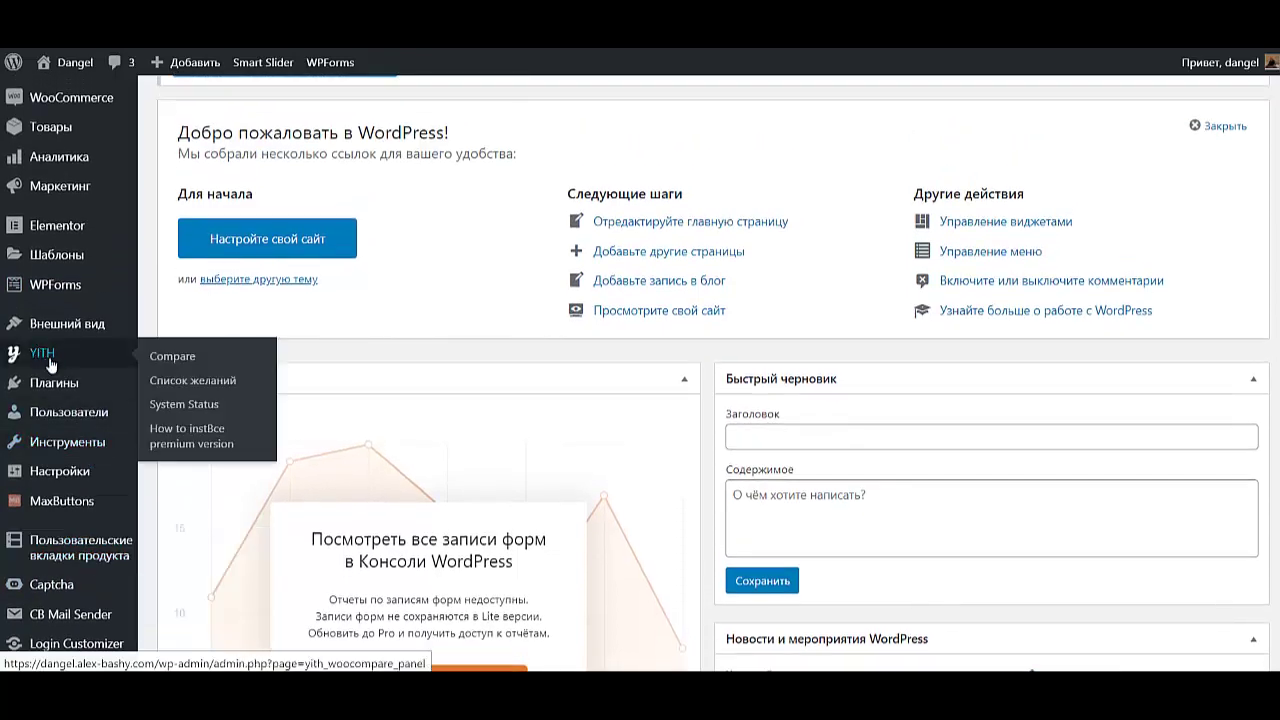
pyautogui.click(173, 380)
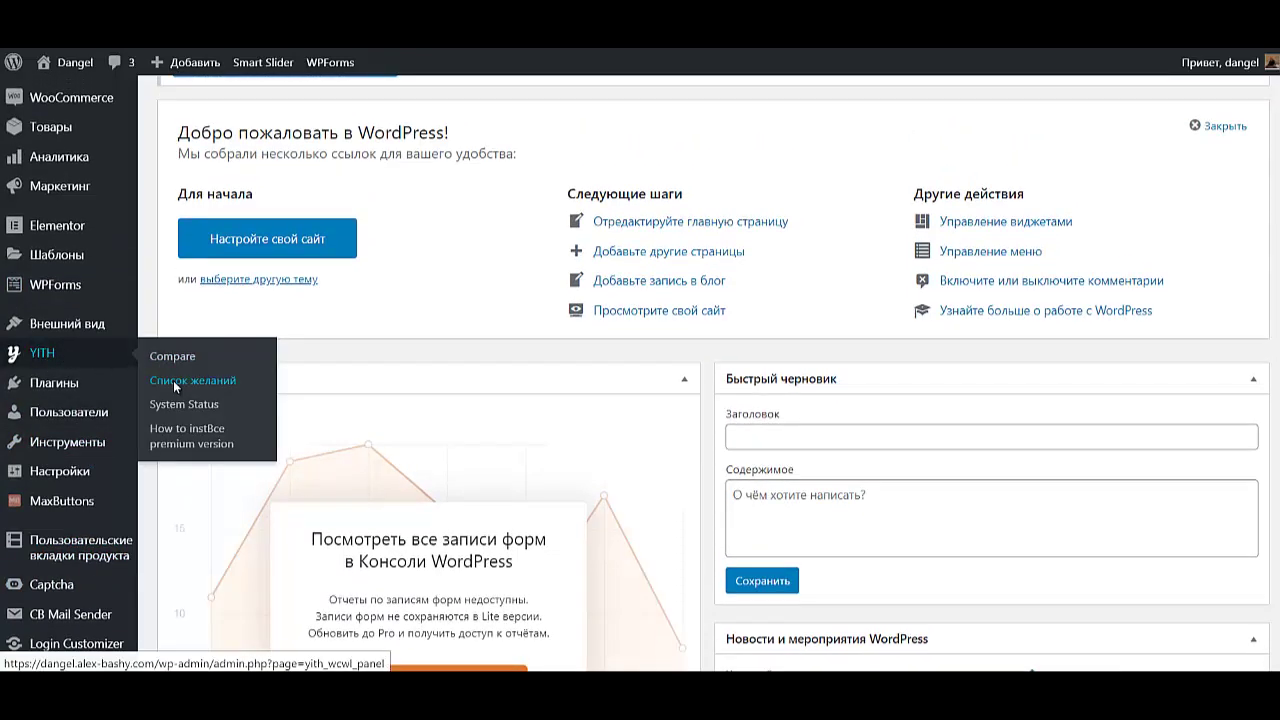
pyautogui.scroll(-4, 509, 471)
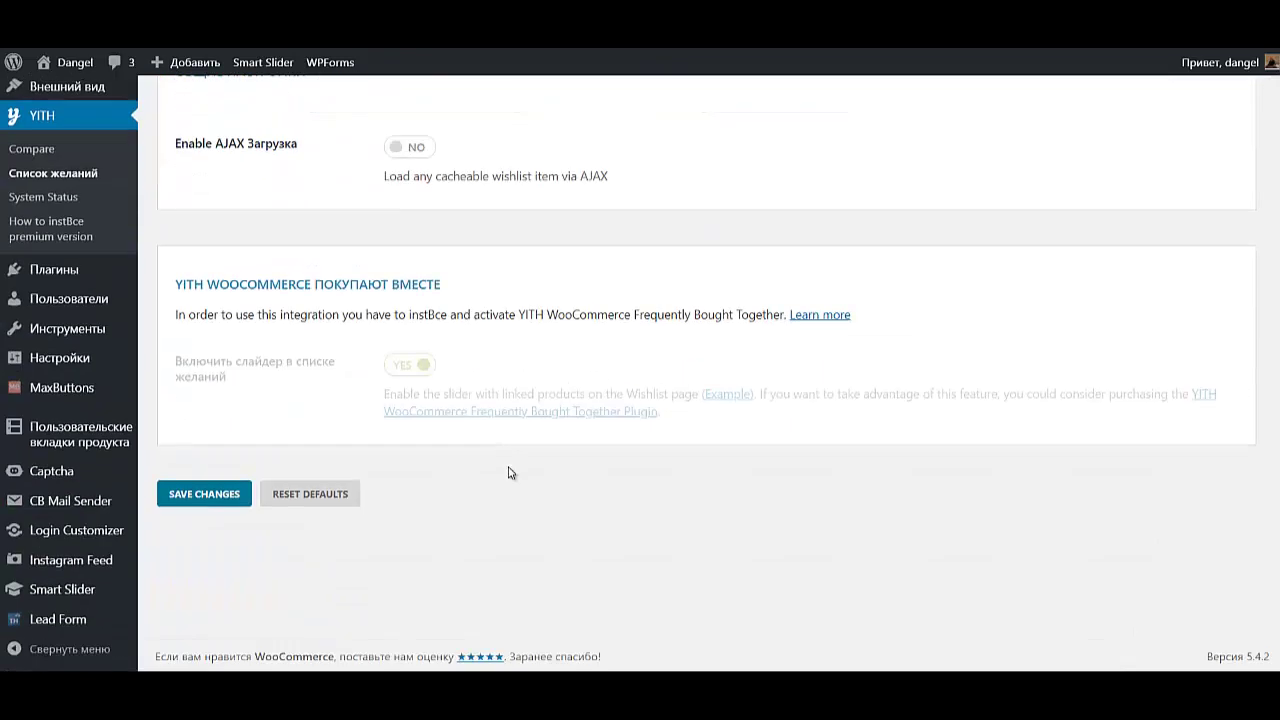
pyautogui.scroll(5, 463, 383)
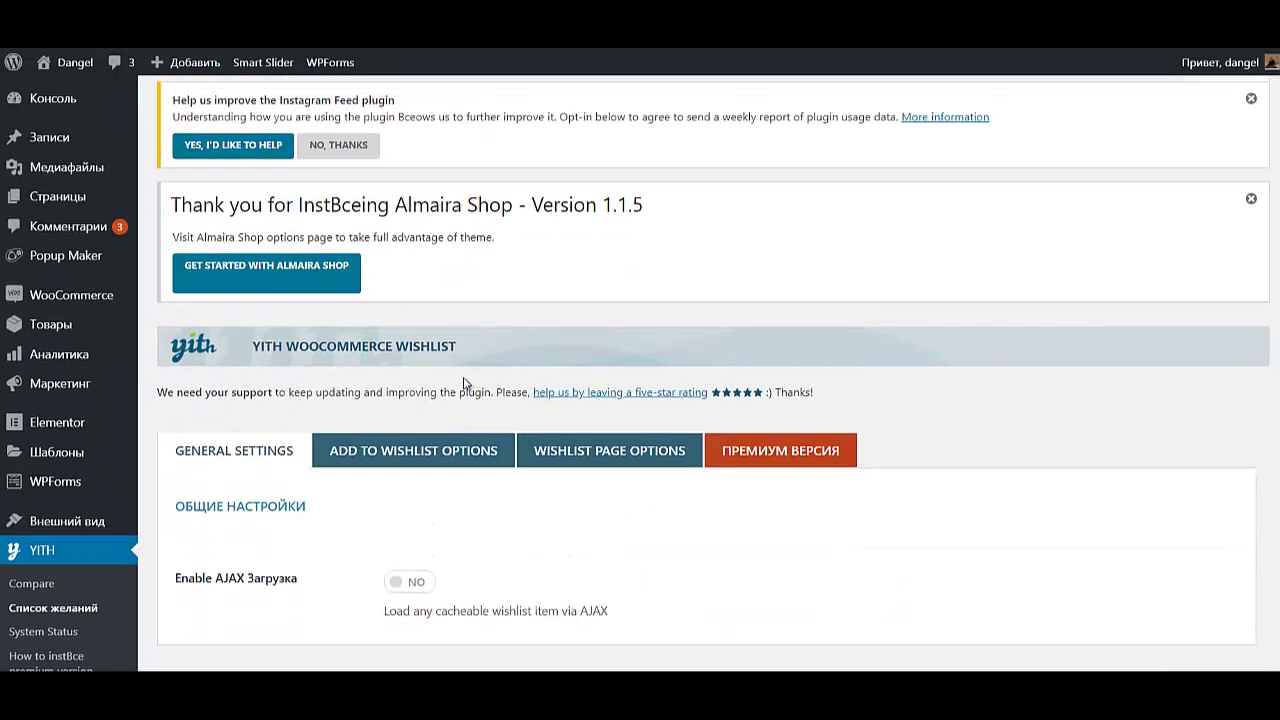
pyautogui.click(435, 450)
# Set the "Add to wishlist" button text to "В избранное"
pyautogui.scroll(-5, 466, 424)
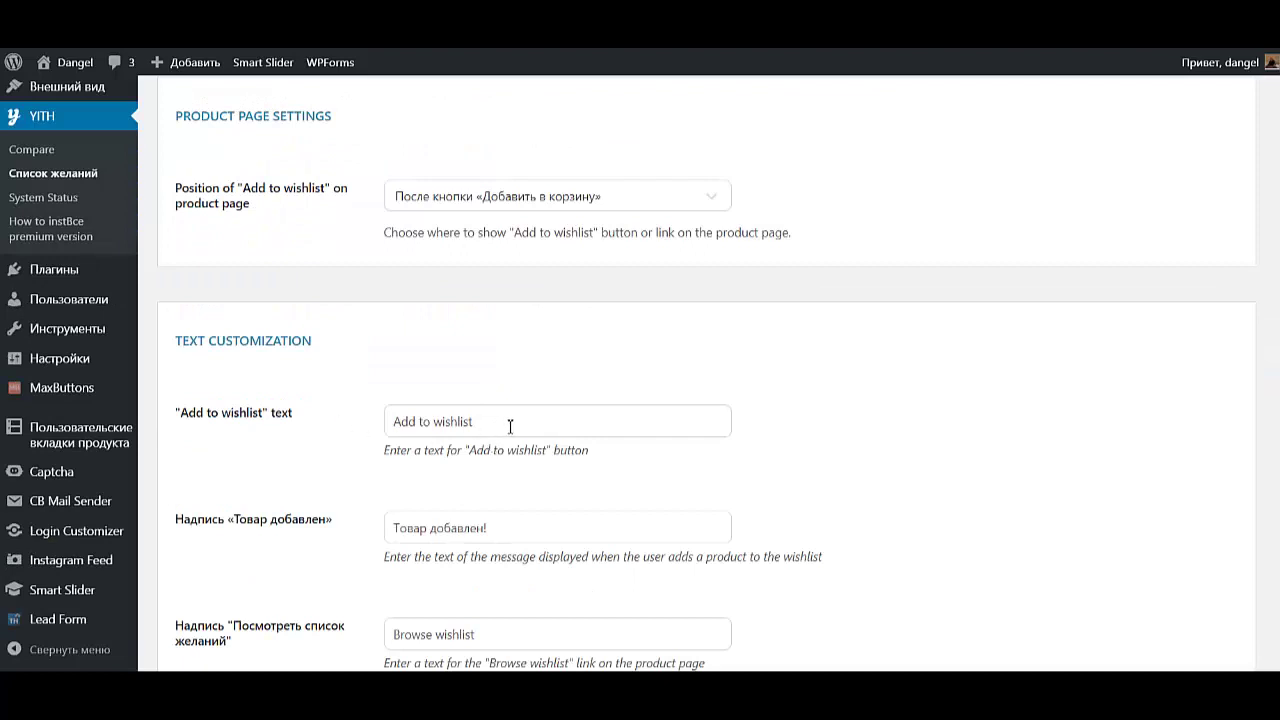
pyautogui.moveTo(510, 426); pyautogui.dragTo(354, 434)
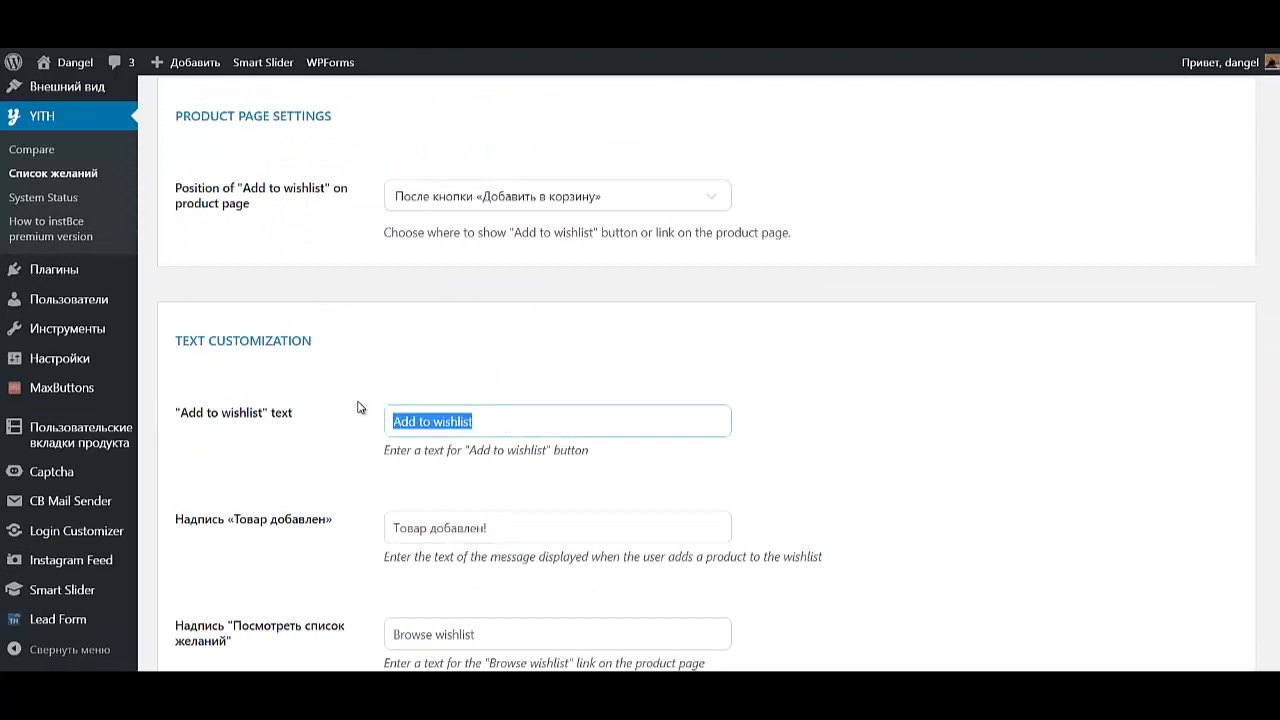
pyautogui.press('capslock')
pyautogui.press('BackSpace')
pyautogui.write('L')
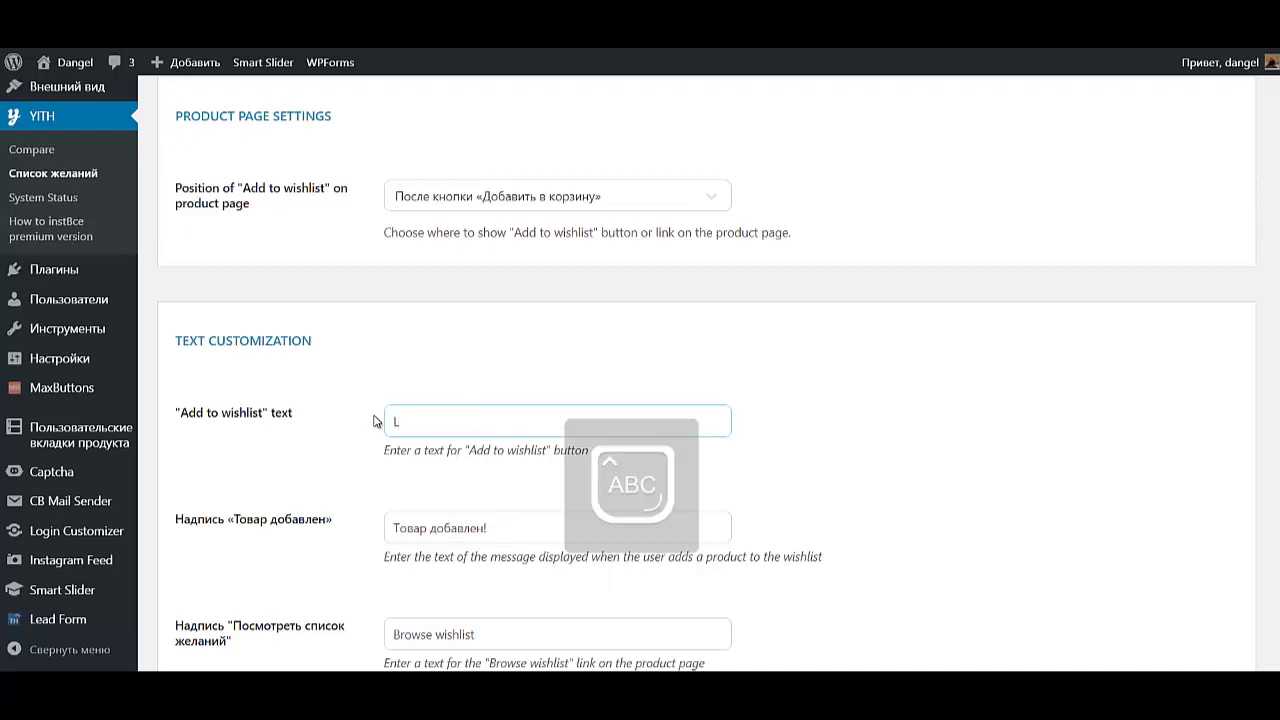
pyautogui.press('BackSpace')
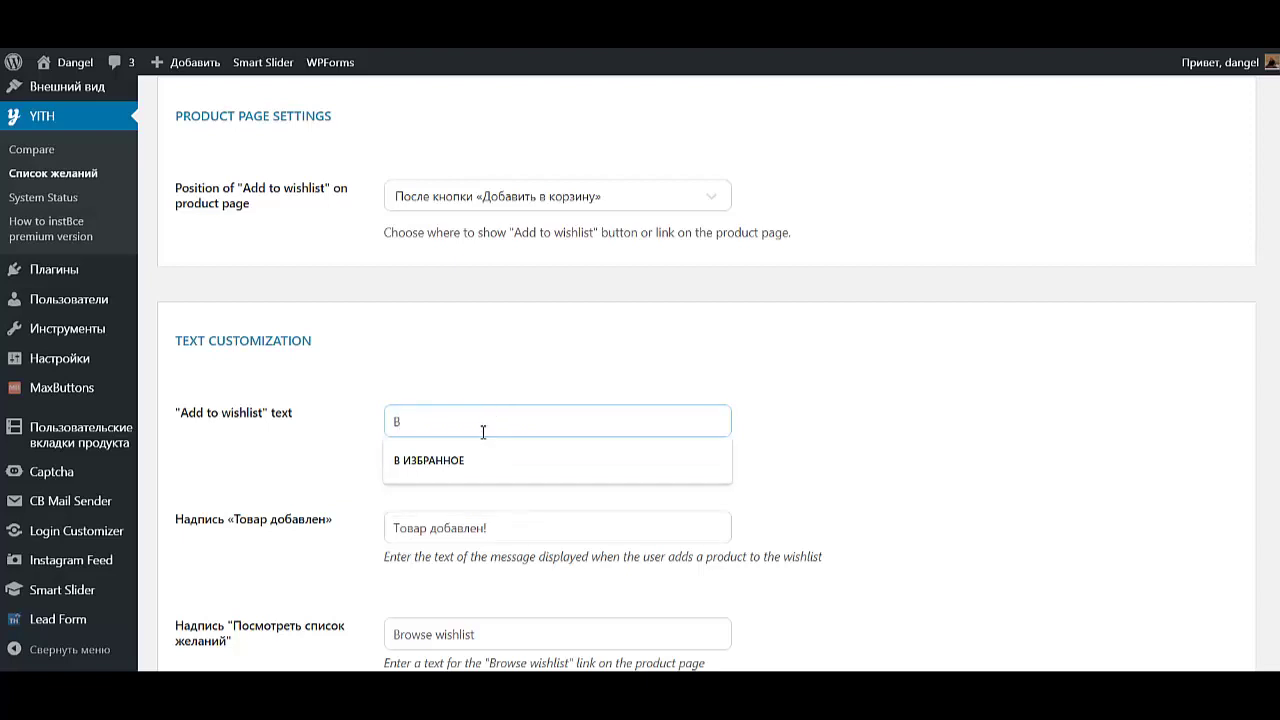
pyautogui.write('избранное')
pyautogui.click(920, 417)
# Set the "Browse wishlist" link text to "Избранное"
pyautogui.scroll(-3, 346, 530)
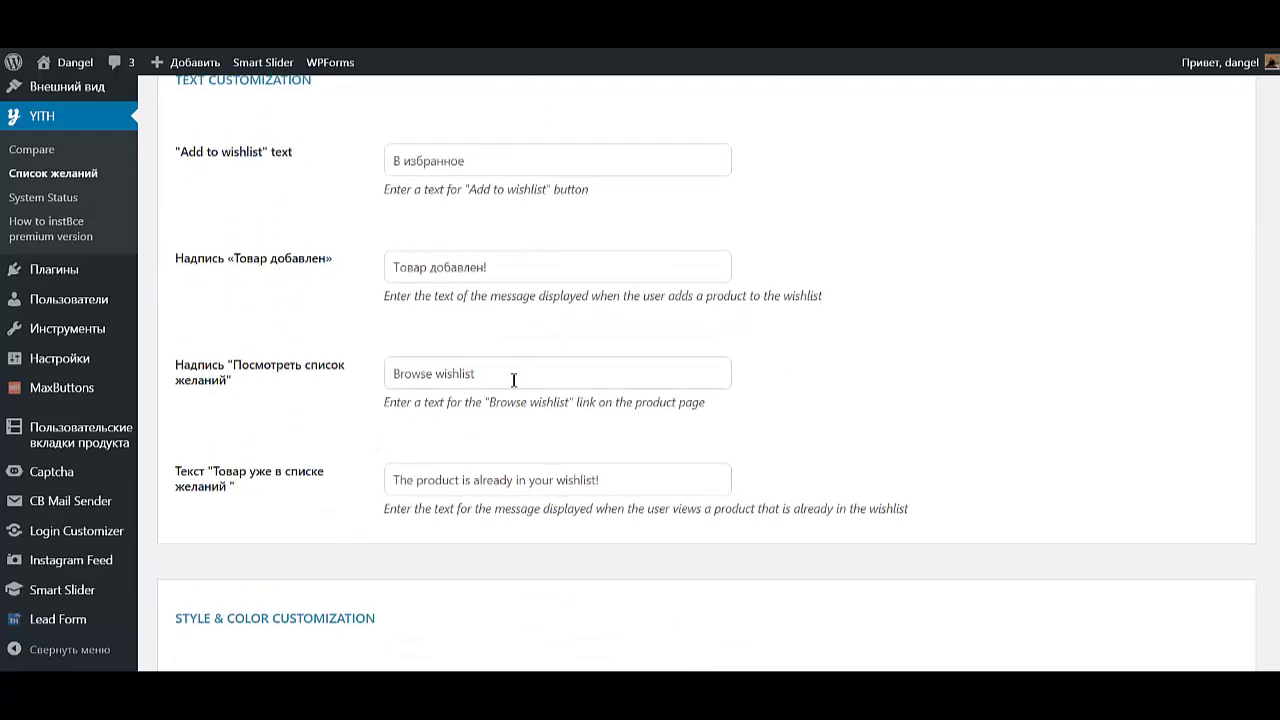
pyautogui.moveTo(509, 388); pyautogui.dragTo(310, 380)
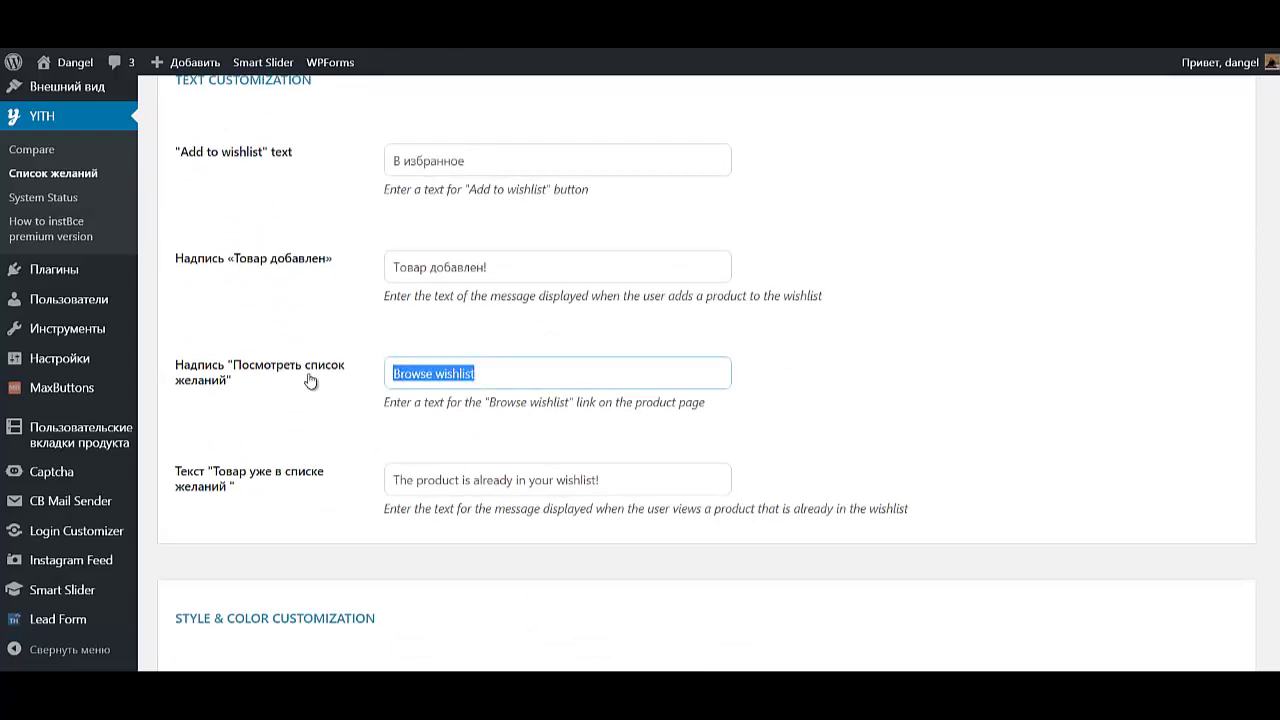
pyautogui.write('Изб')
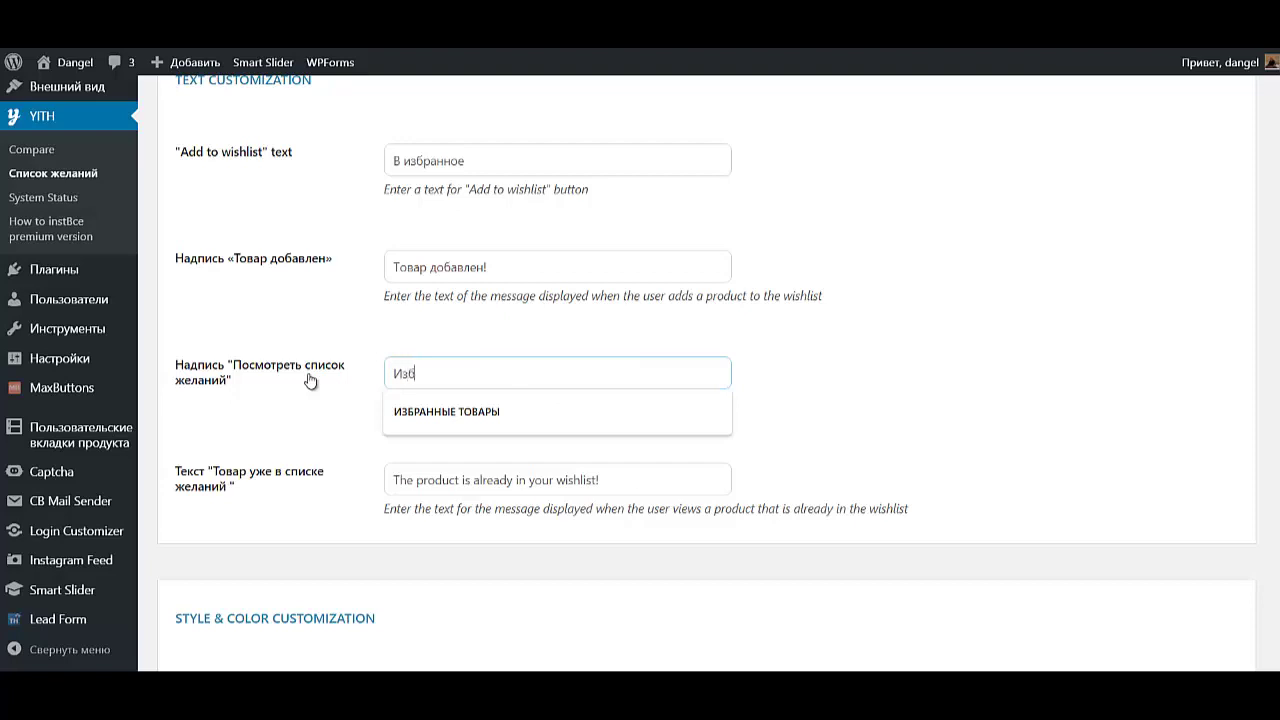
pyautogui.write('ранное')
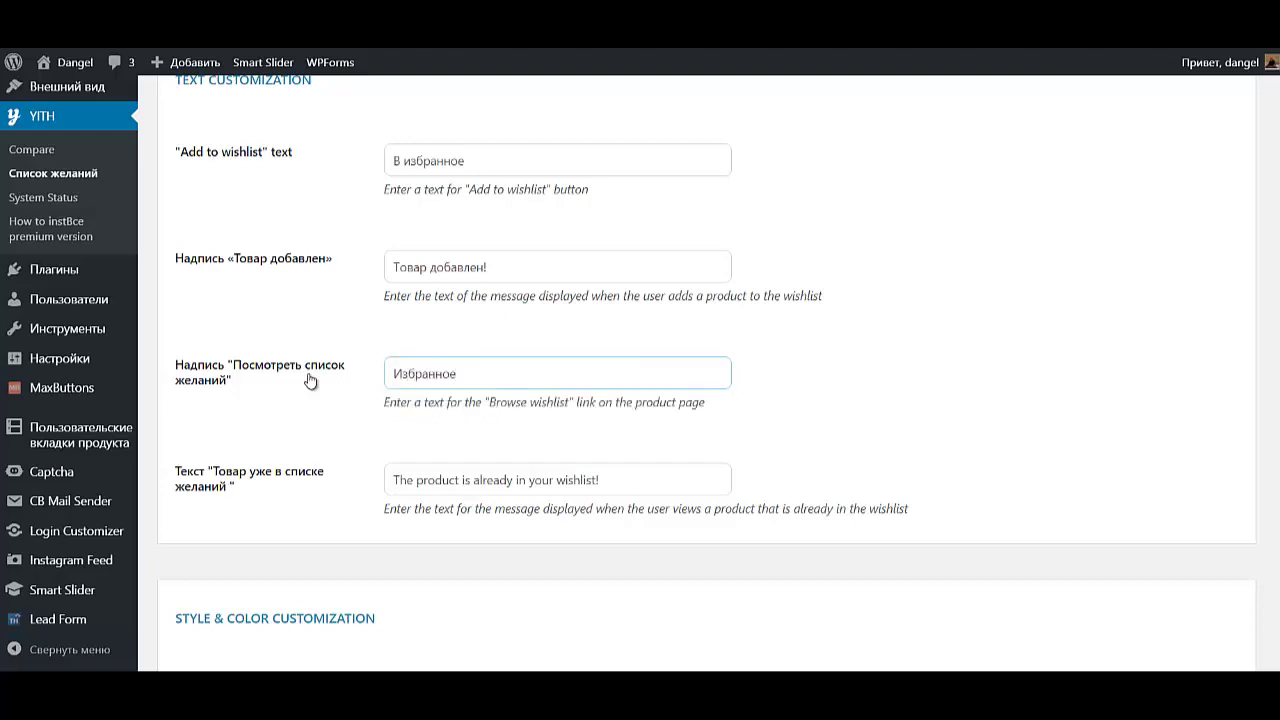
# Set the message text for a product already in the wishlist to "В избранном"
pyautogui.tripleClick(611, 484)
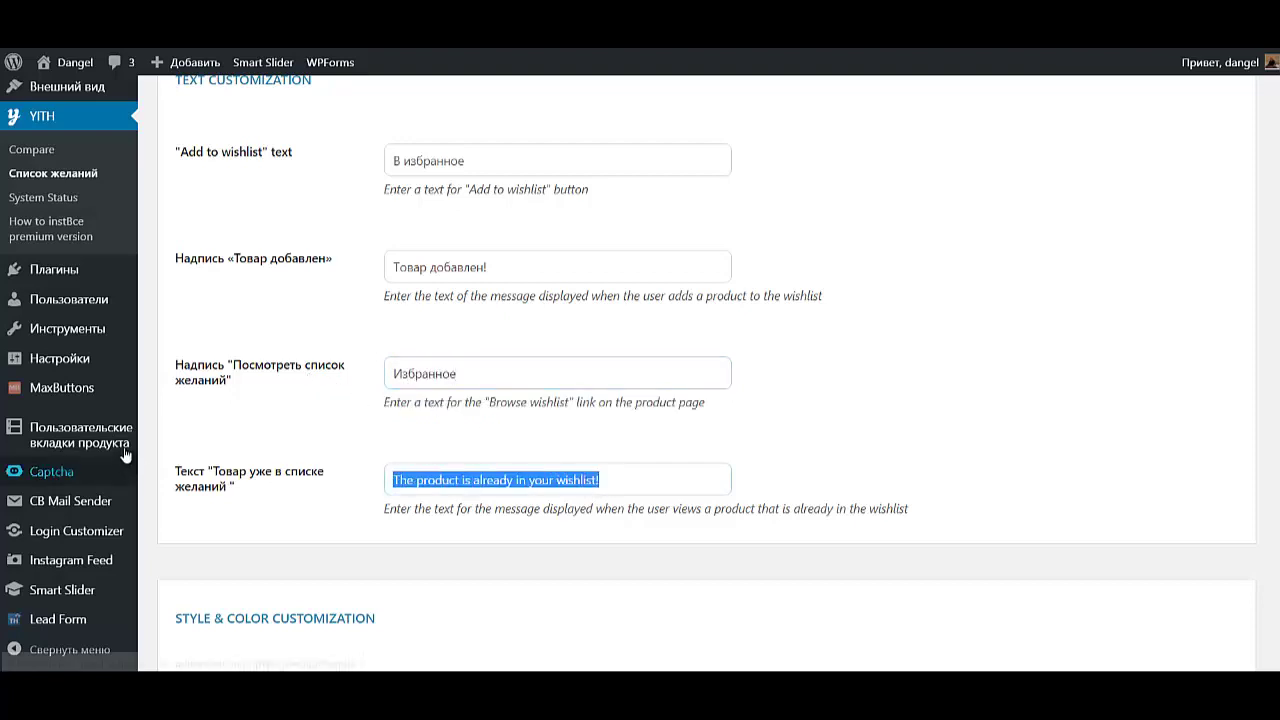
pyautogui.write('В ')
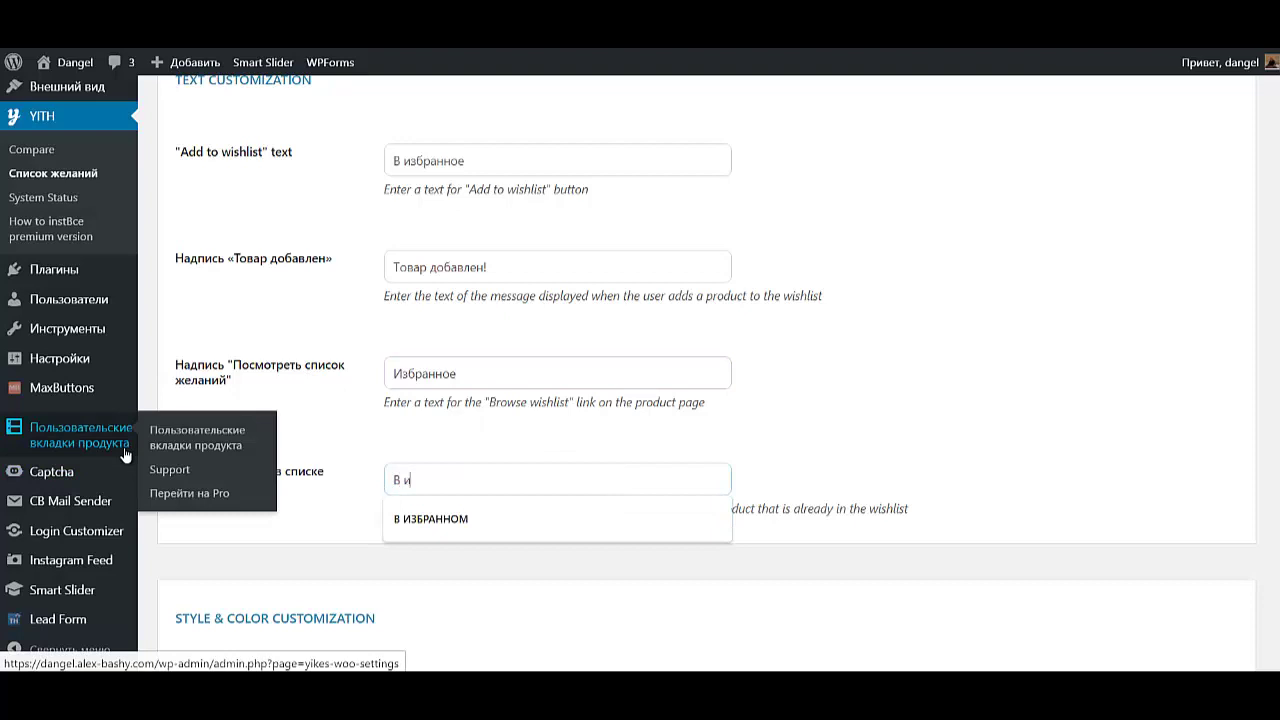
pyautogui.write('избрпнном')
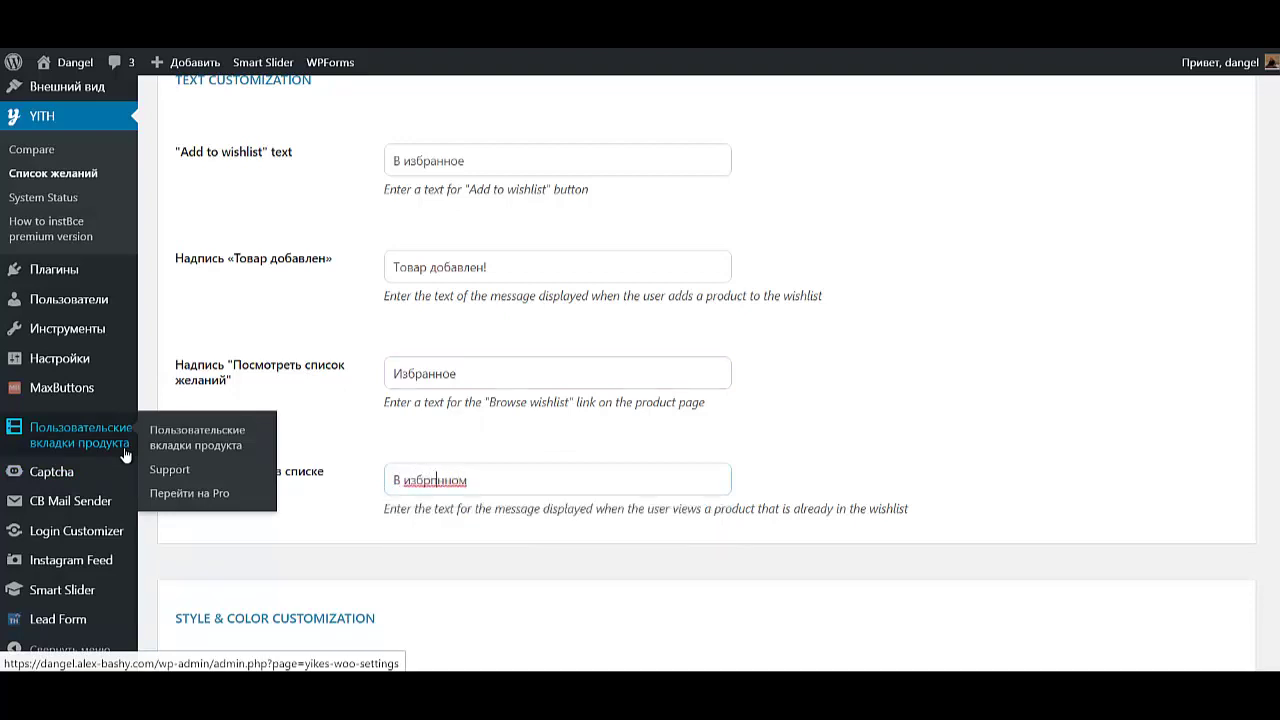
pyautogui.press('Left')
pyautogui.press('Left')
pyautogui.press('Left')
pyautogui.press('Left')
pyautogui.press('BackSpace')
pyautogui.write('а')
# Save the changes to the Add to Wishlist options
pyautogui.scroll(-4, 891, 437)
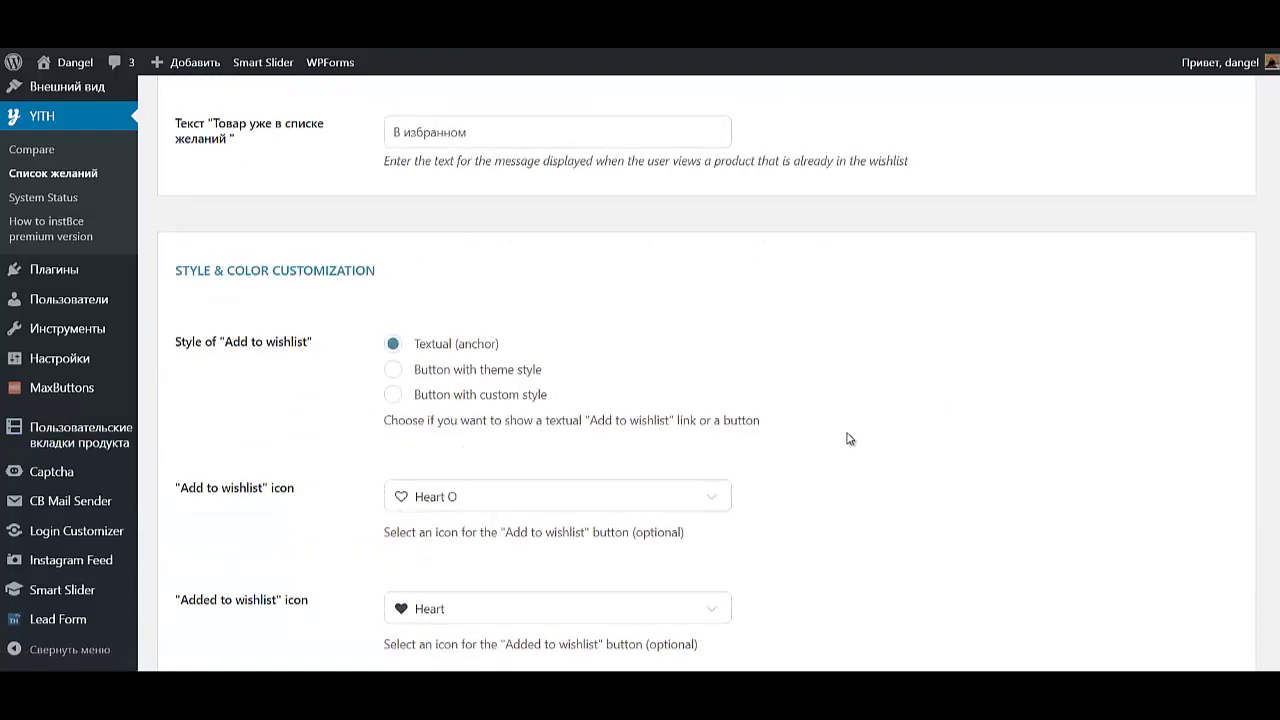
pyautogui.scroll(-3, 517, 437)
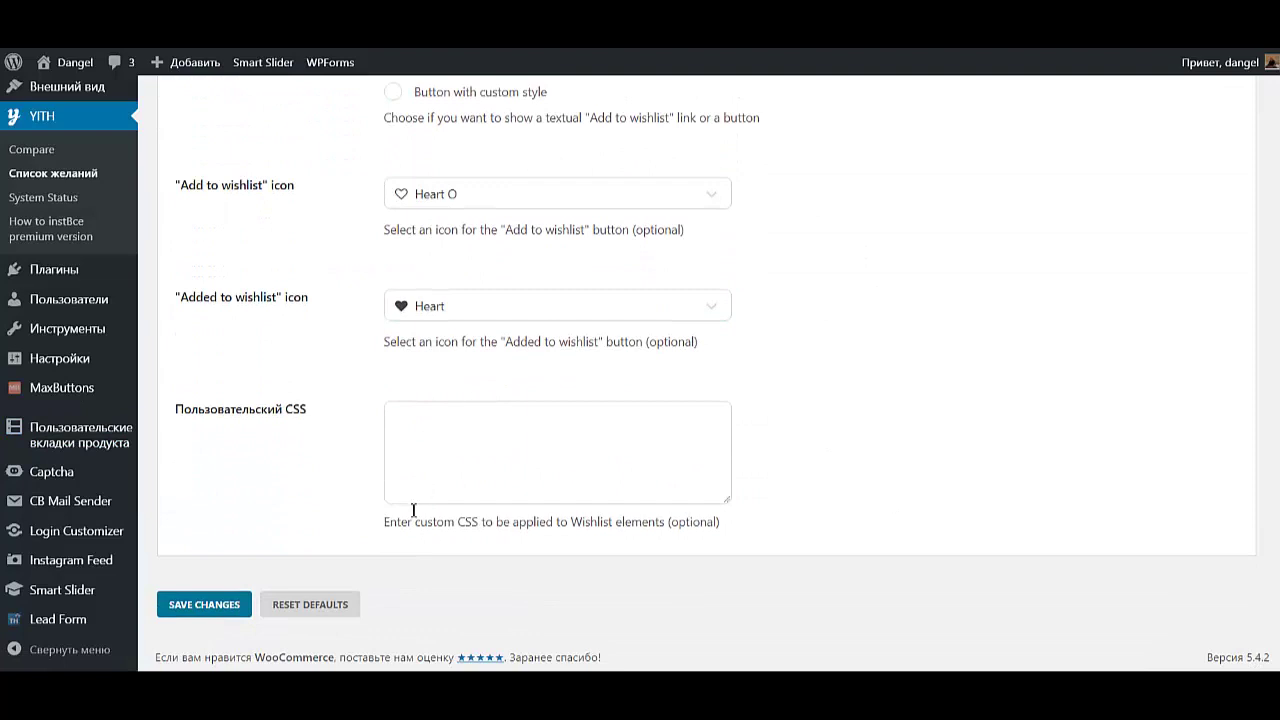
pyautogui.click(206, 608)
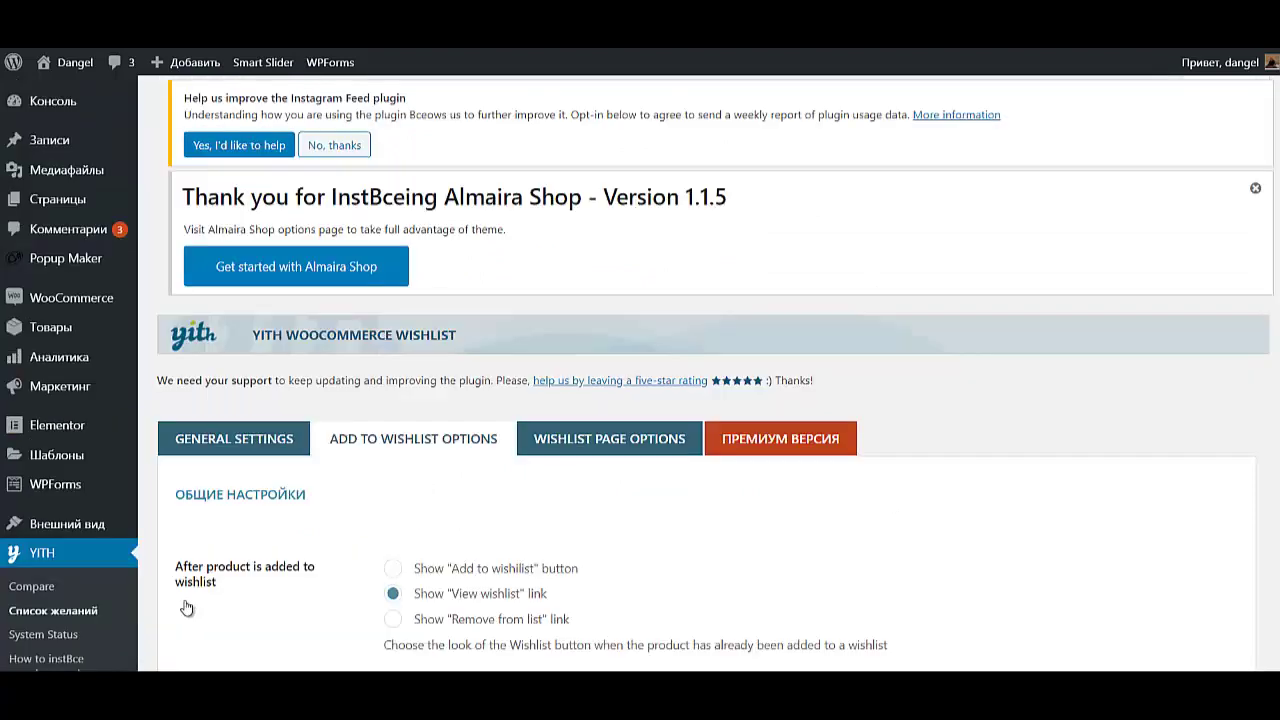
# In the Wishlist Page Options, show product variations, price, stock, the add-to-cart option and the remove button in the wishlist table
pyautogui.click(583, 457)
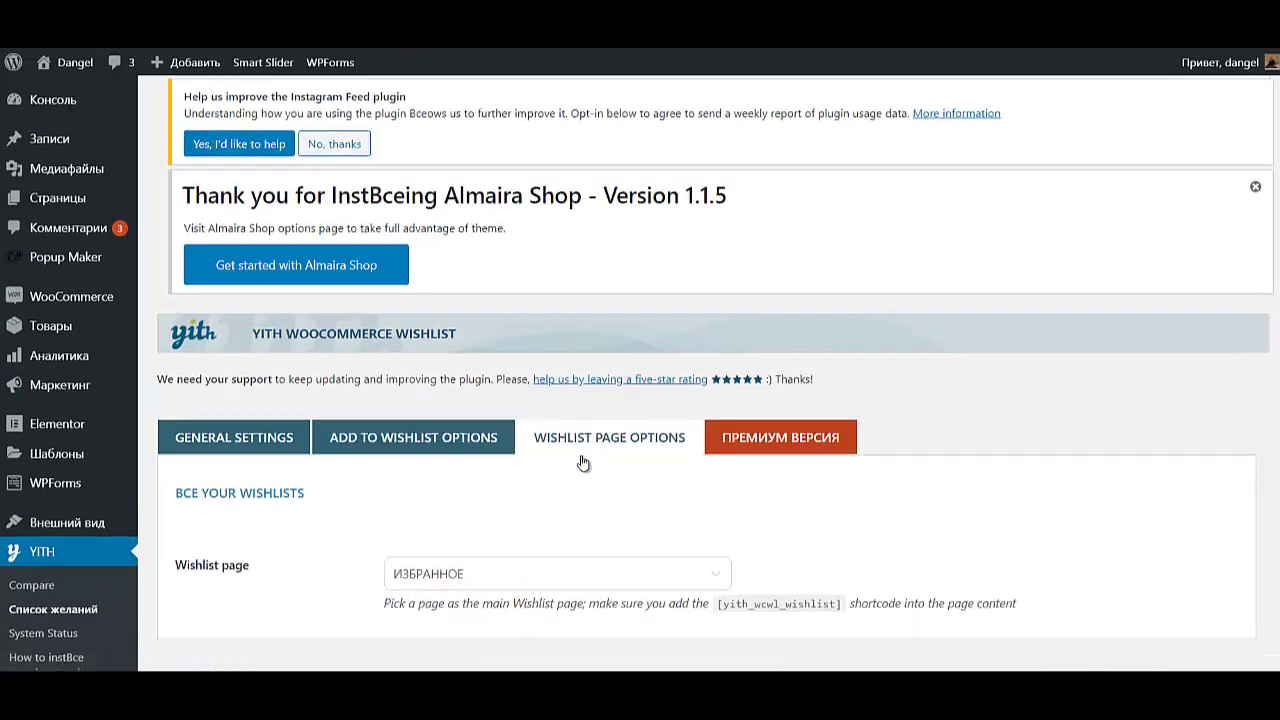
pyautogui.scroll(-5, 583, 461)
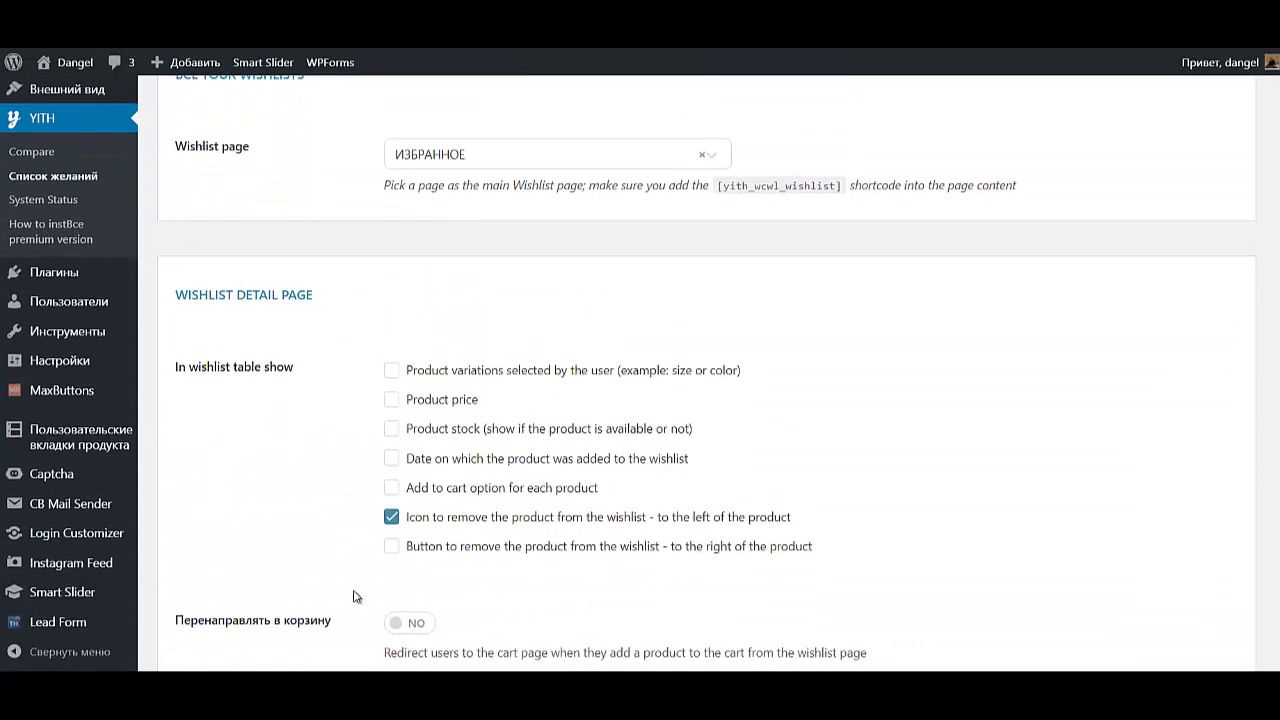
pyautogui.click(392, 371)
pyautogui.click(391, 400)
pyautogui.click(391, 429)
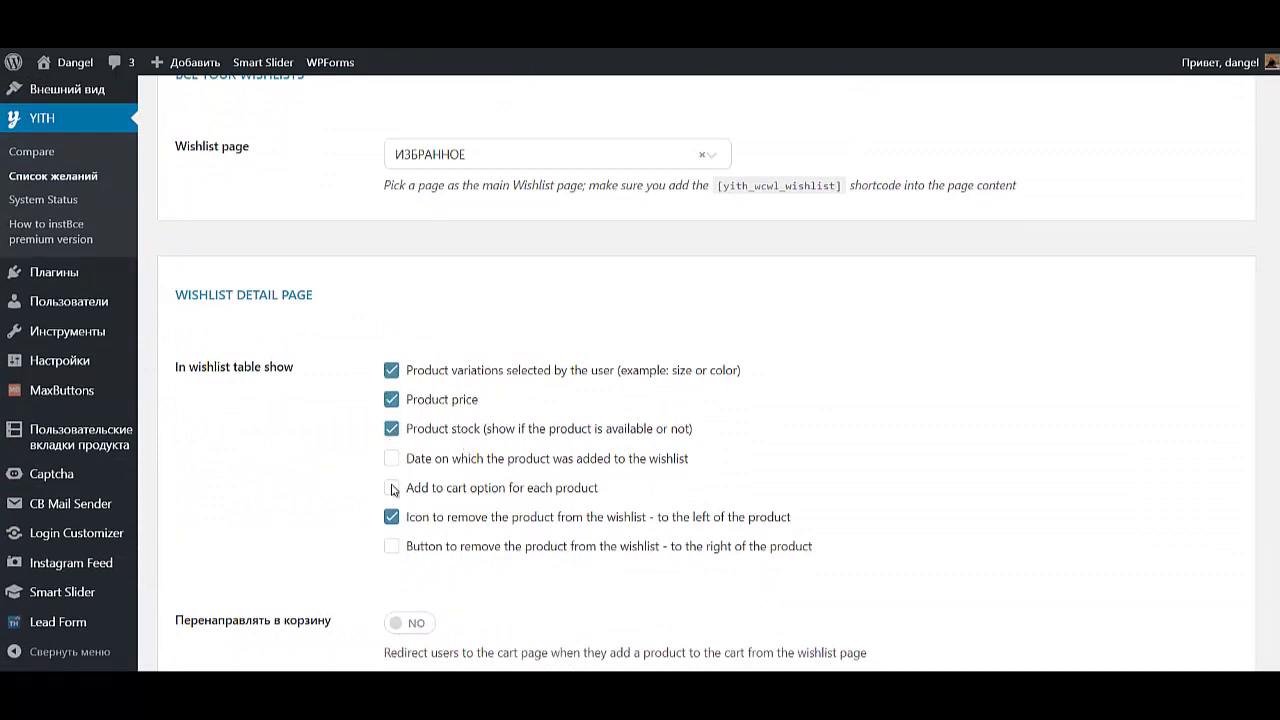
pyautogui.click(391, 546)
pyautogui.click(392, 488)
# Turn off sharing of the wishlist on social media
pyautogui.scroll(-3, 589, 551)
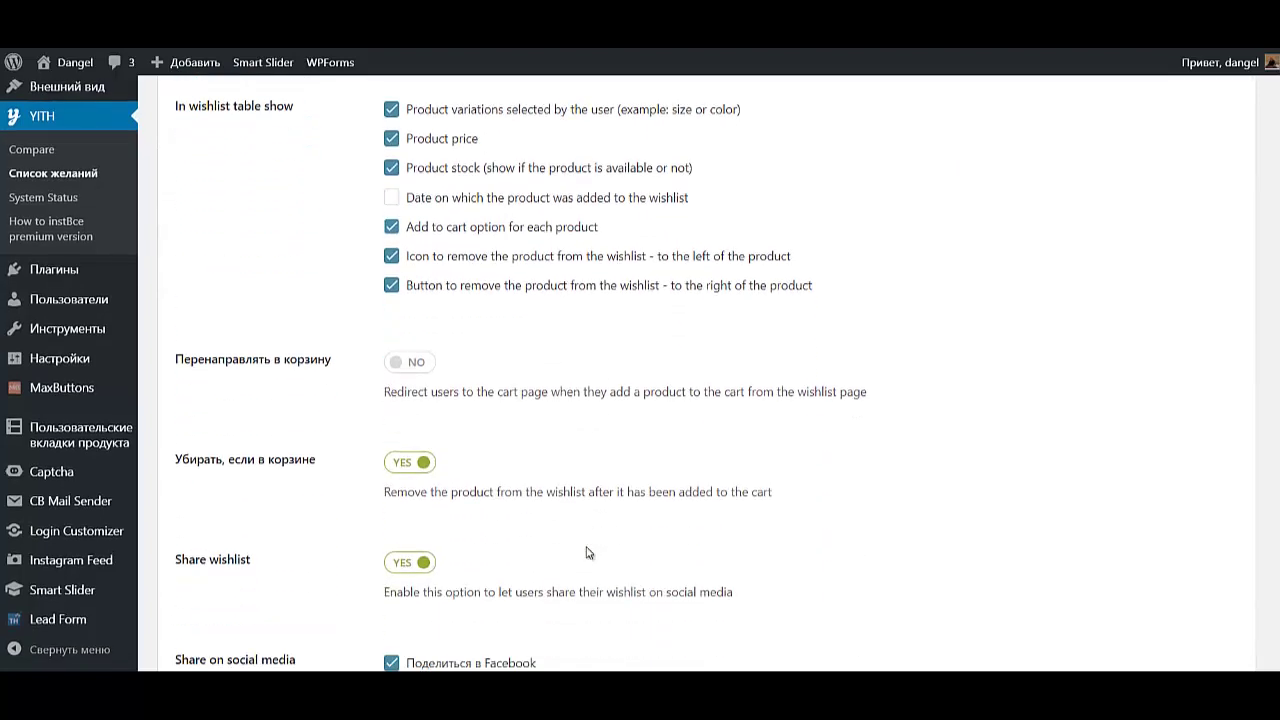
pyautogui.scroll(-3, 589, 551)
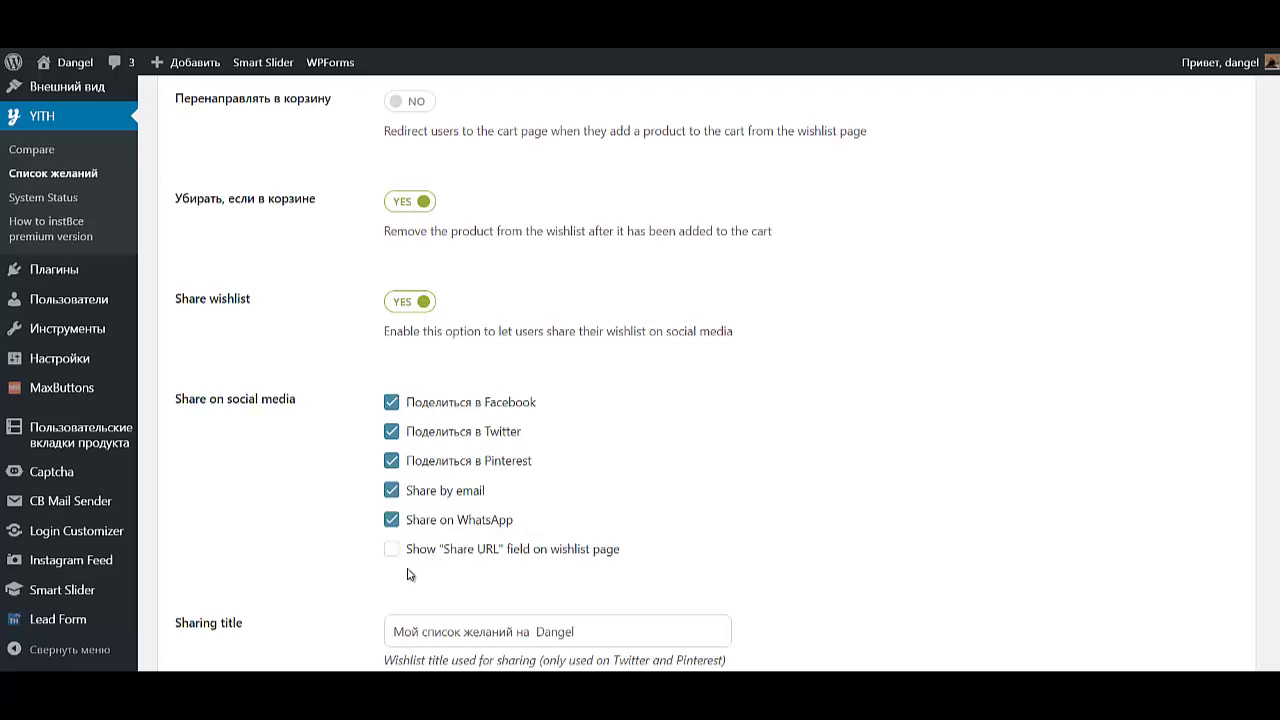
pyautogui.click(407, 302)
# Set the default wishlist name to "Избранное"
pyautogui.scroll(-2, 407, 313)
pyautogui.moveTo(455, 346); pyautogui.dragTo(373, 358)
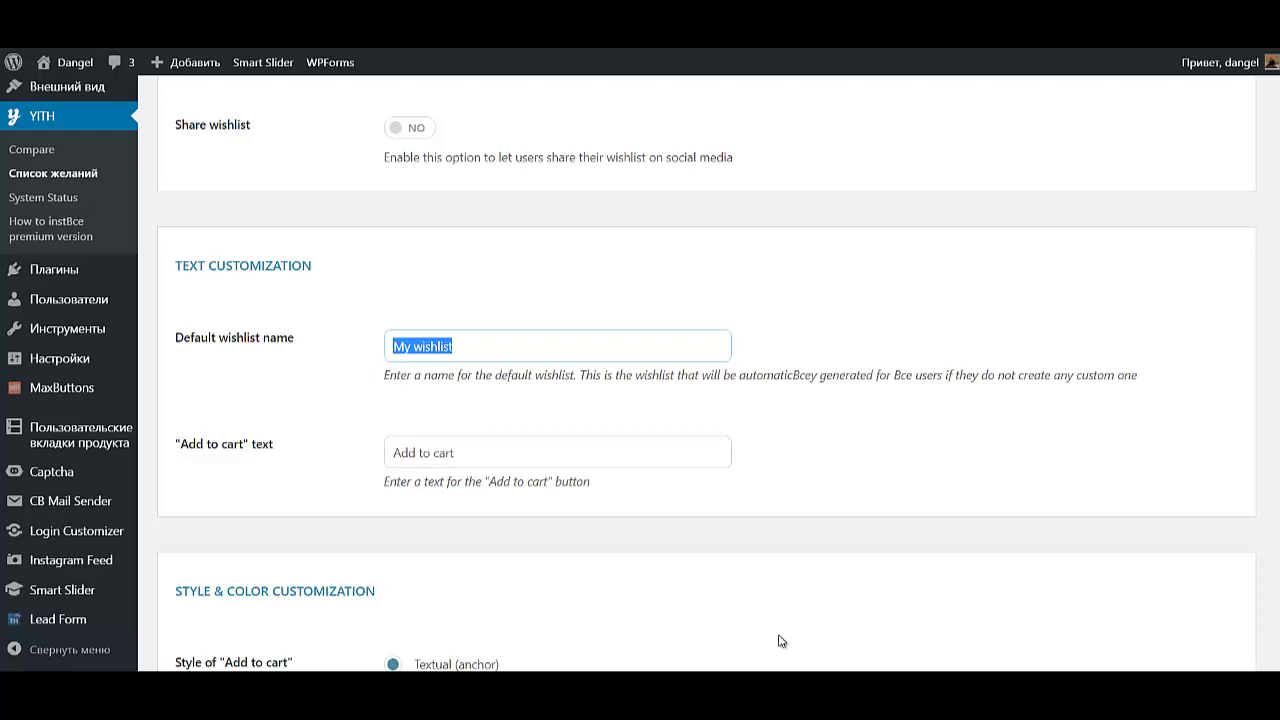
pyautogui.write('Из')
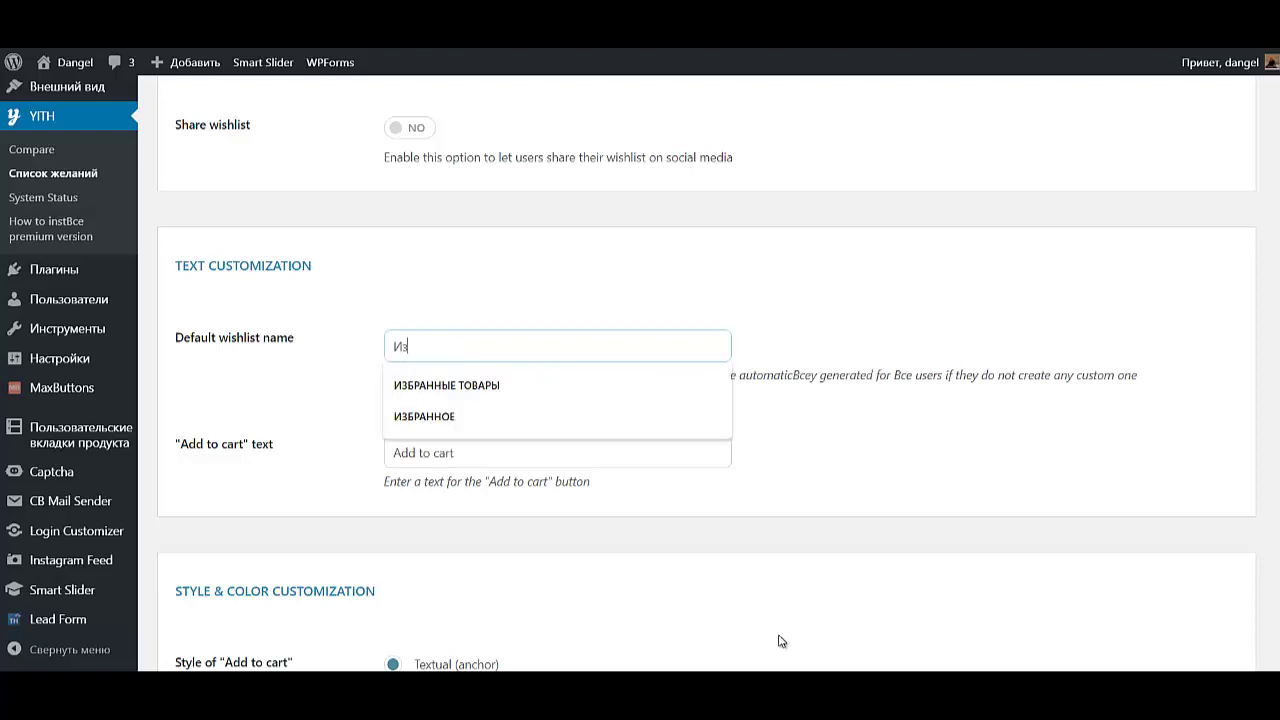
pyautogui.write('бранное')
# Set the "Add to cart" button text to "В корзину" and save the wishlist page options
pyautogui.press('Tab')
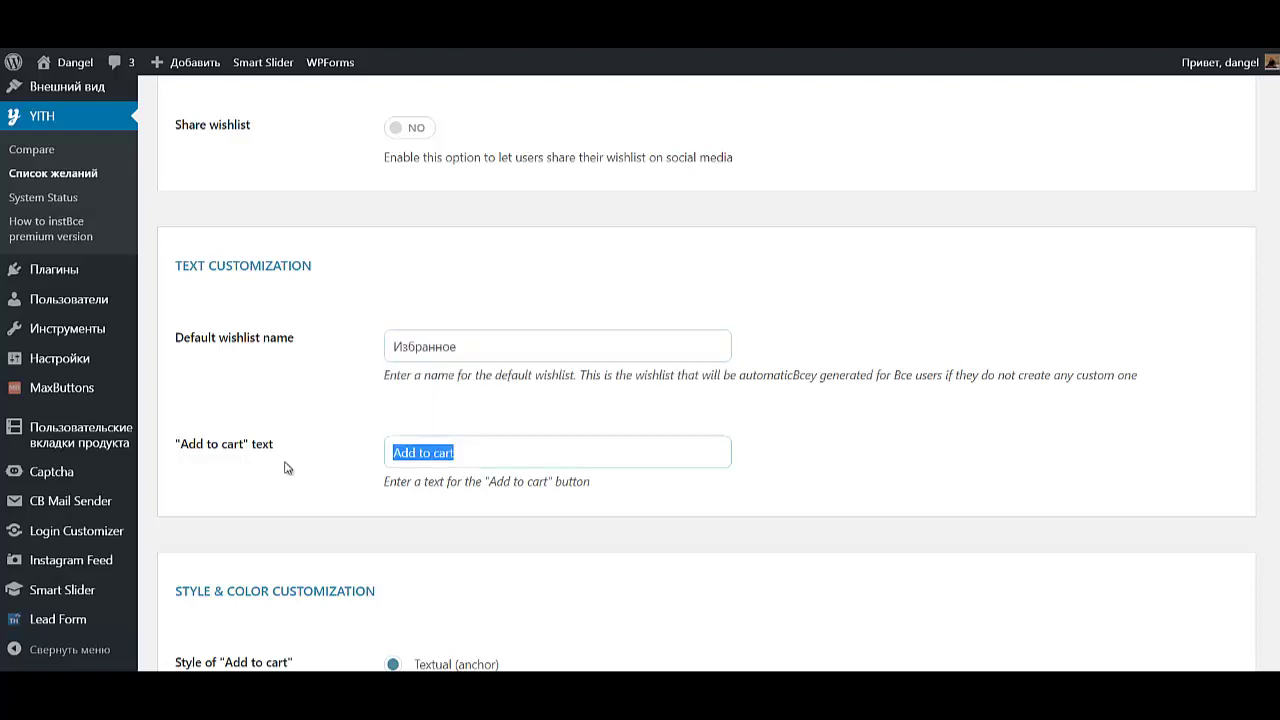
pyautogui.write('В корзину')
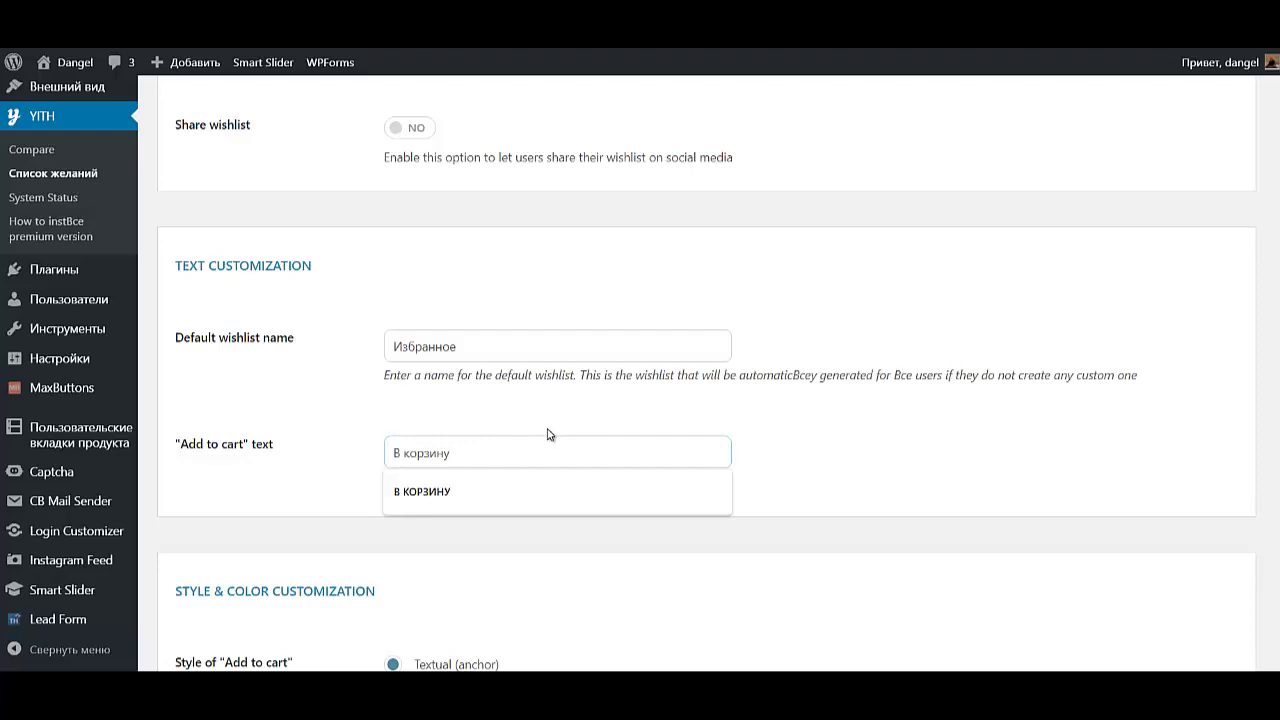
pyautogui.scroll(-3, 986, 520)
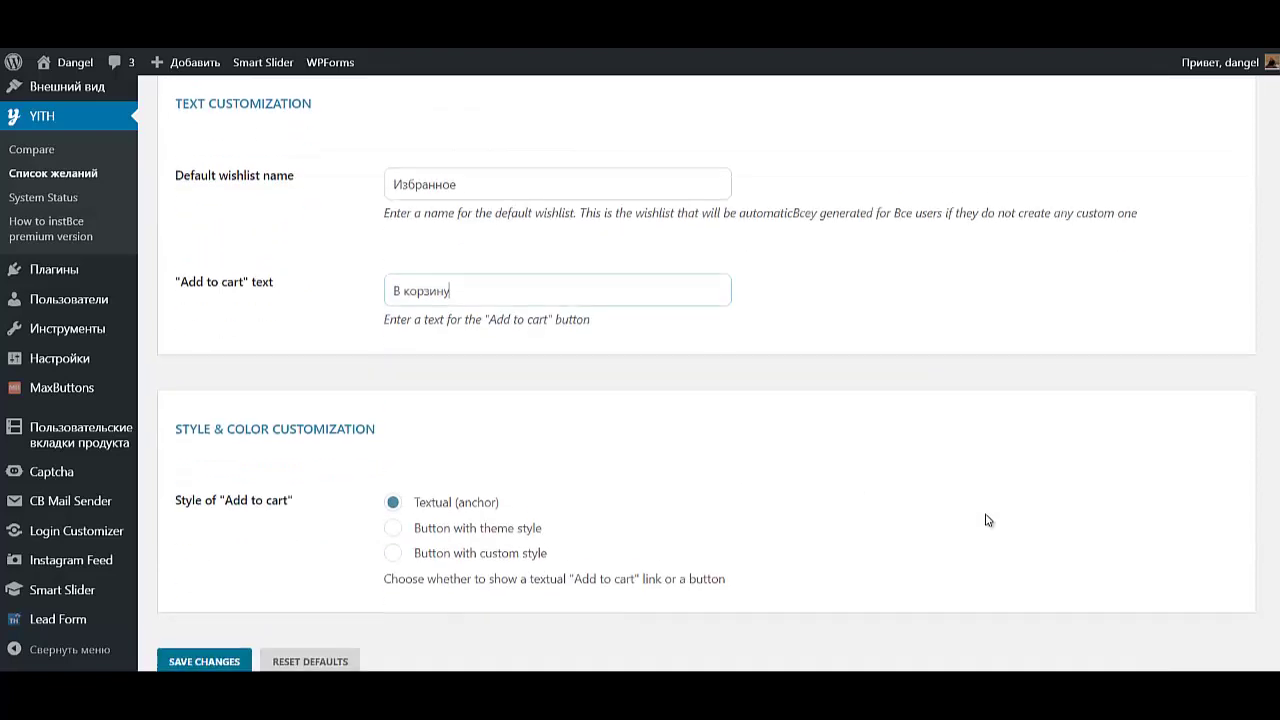
pyautogui.click(197, 614)
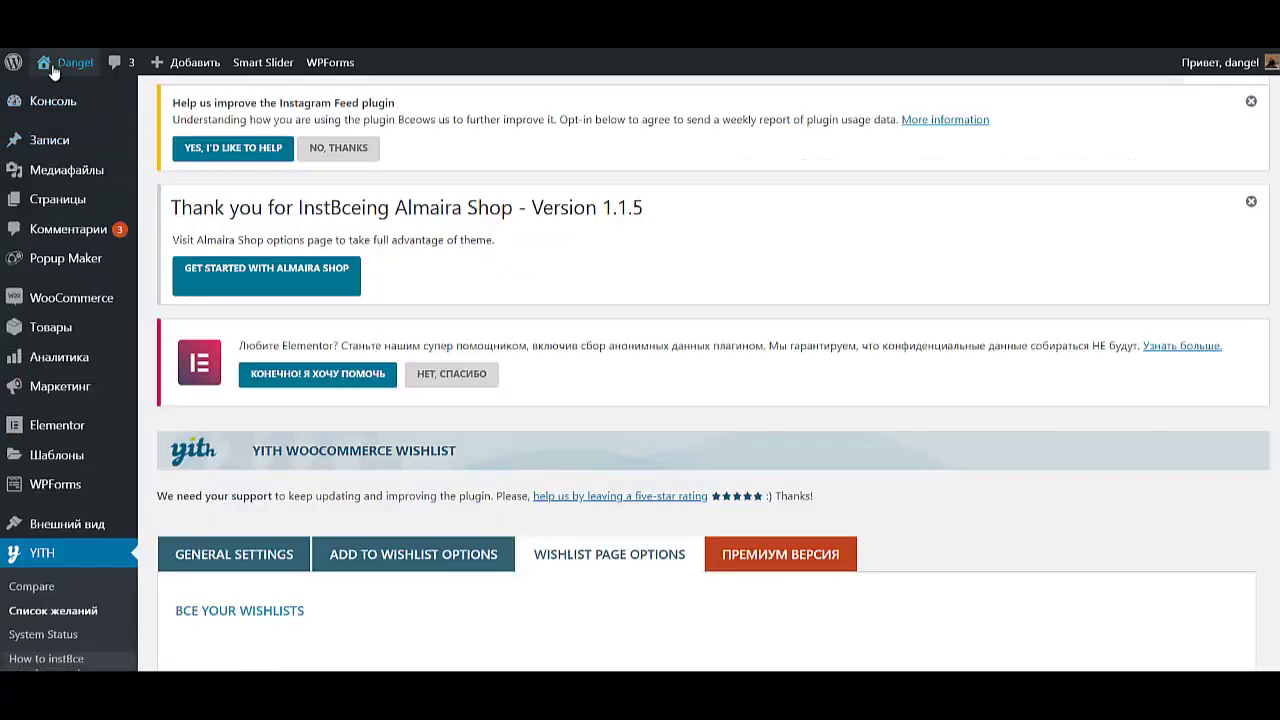
# Visit the shop's site and examine the product table on its wishlist page
pyautogui.moveTo(53, 66)
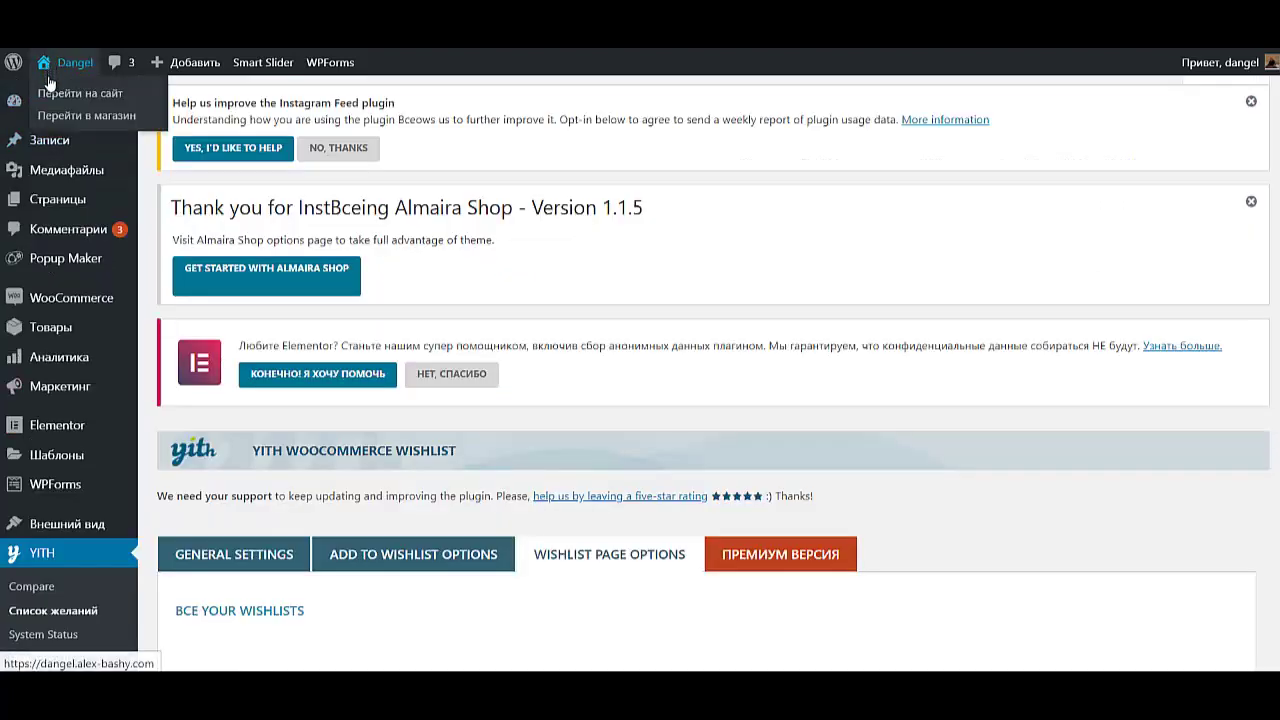
pyautogui.click(53, 88)
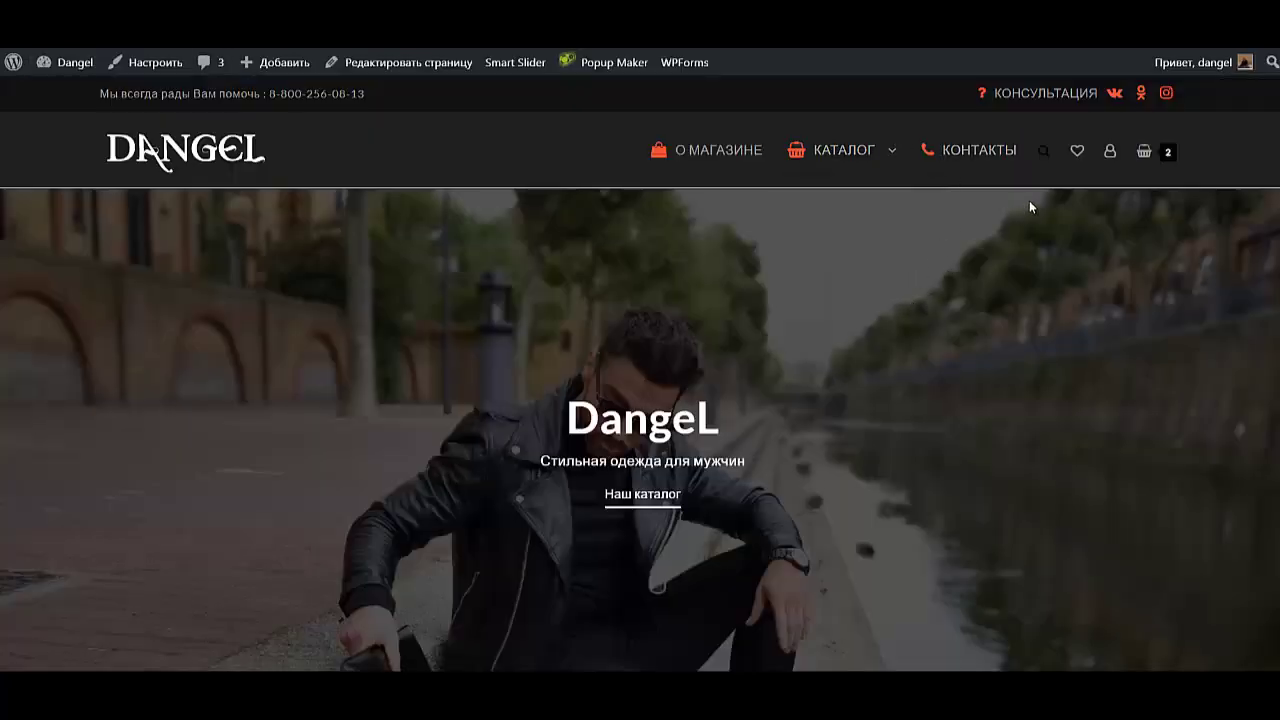
pyautogui.click(1078, 151)
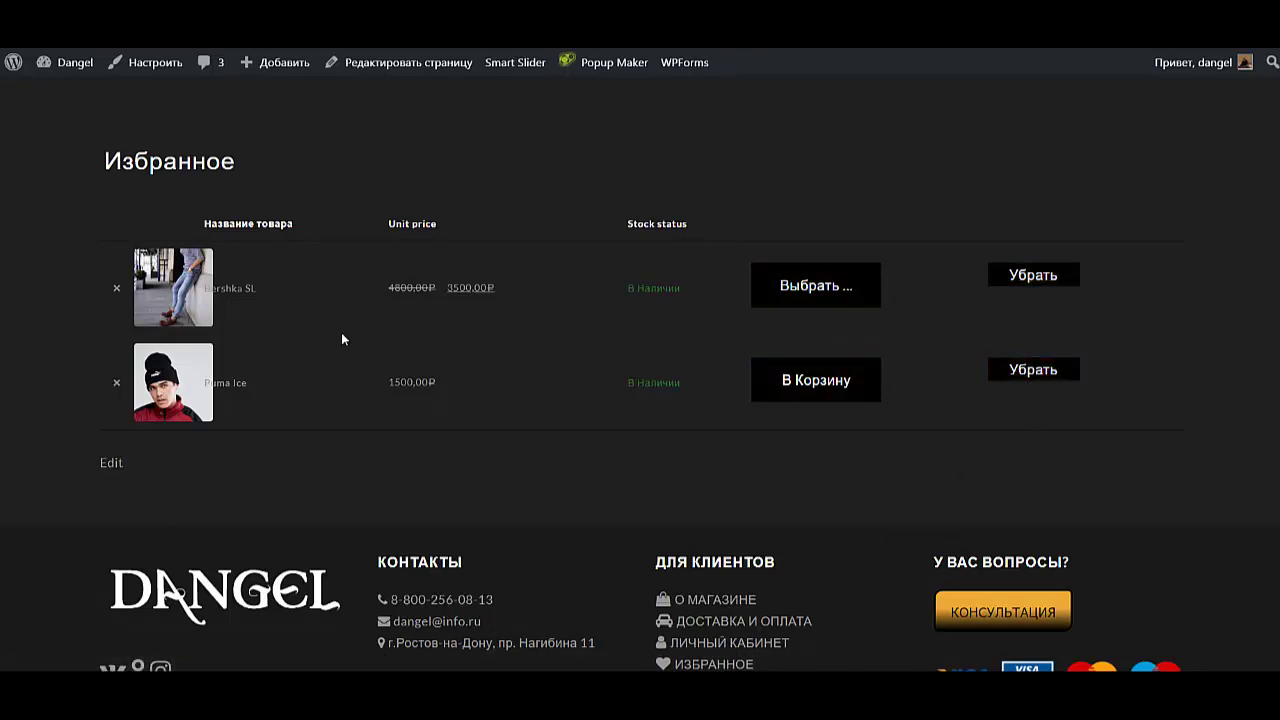
pyautogui.scroll(2, 600, 532)
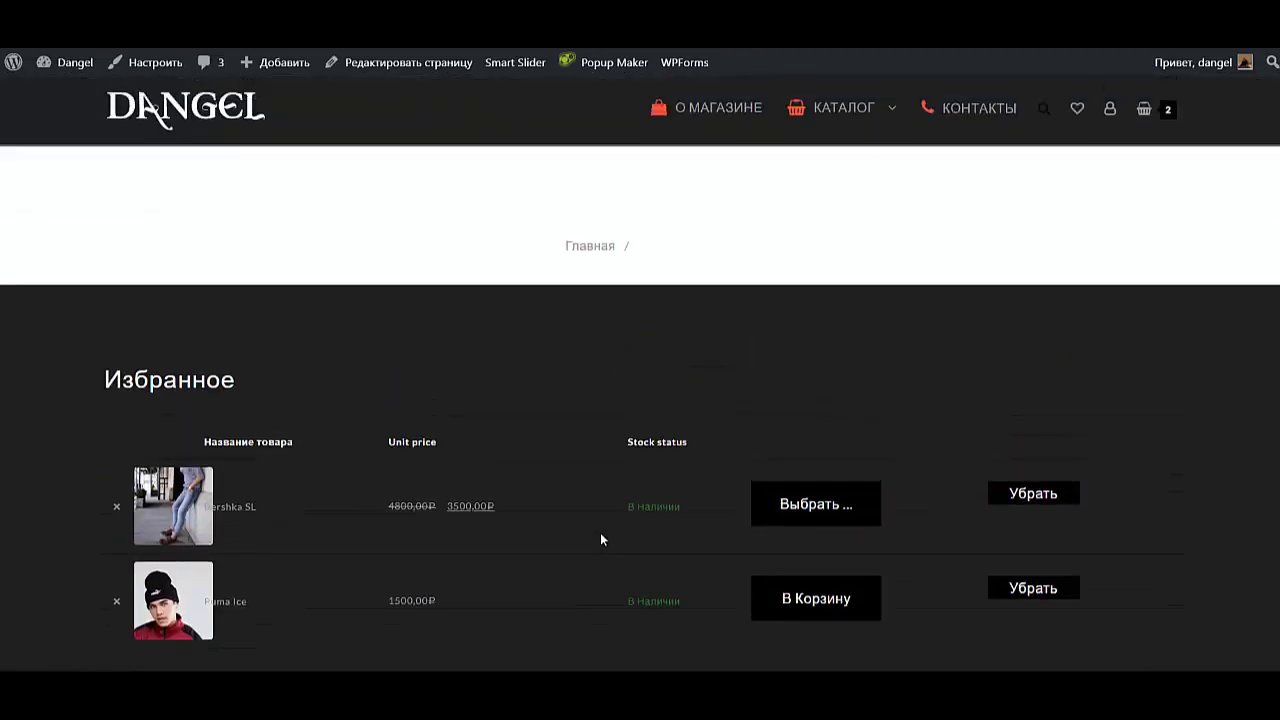
pyautogui.scroll(-2, 600, 532)
pyautogui.scroll(1, 600, 532)
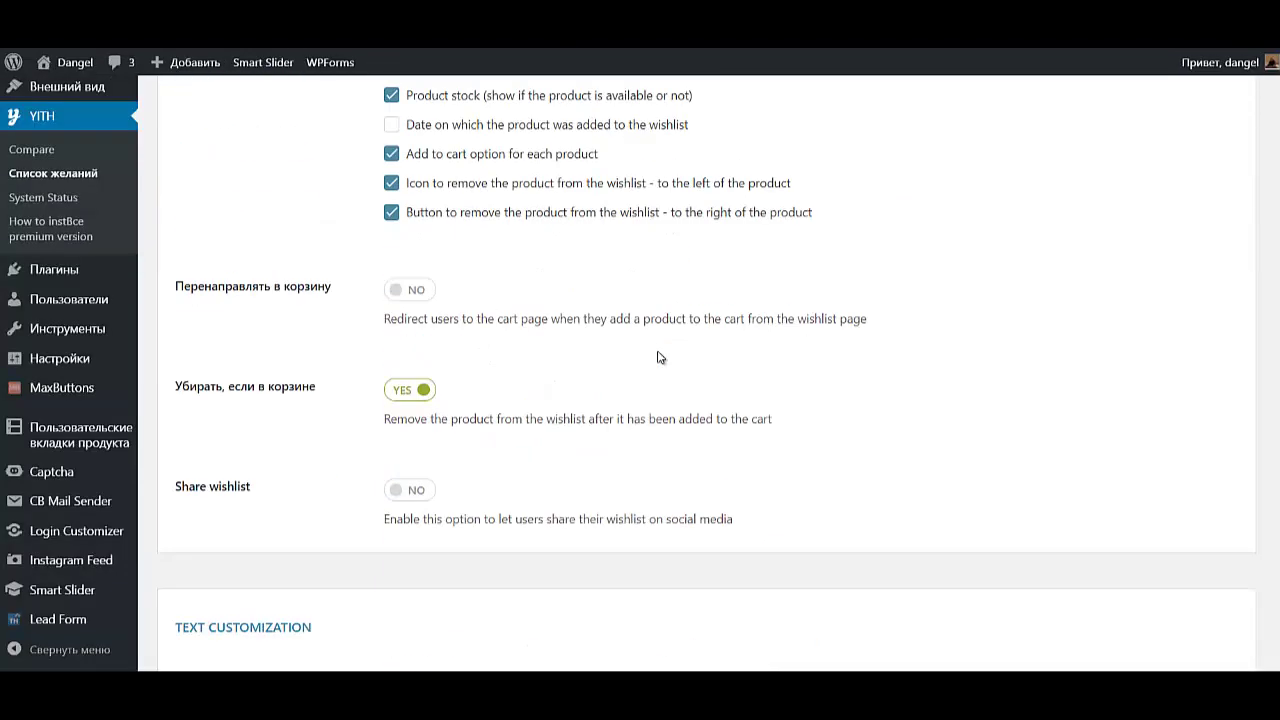
# Hide the remove button to the right of each product in the wishlist table and save the wishlist page options
pyautogui.scroll(3, 660, 355)
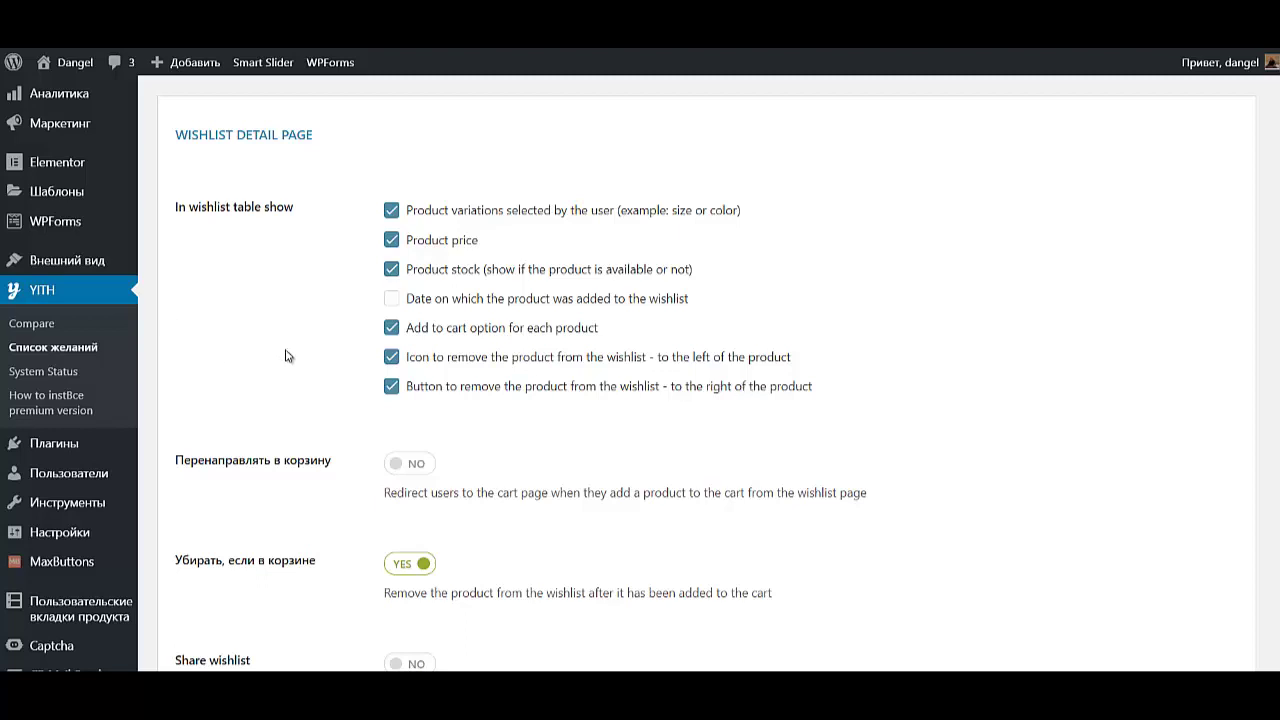
pyautogui.click(391, 387)
pyautogui.scroll(-8, 388, 450)
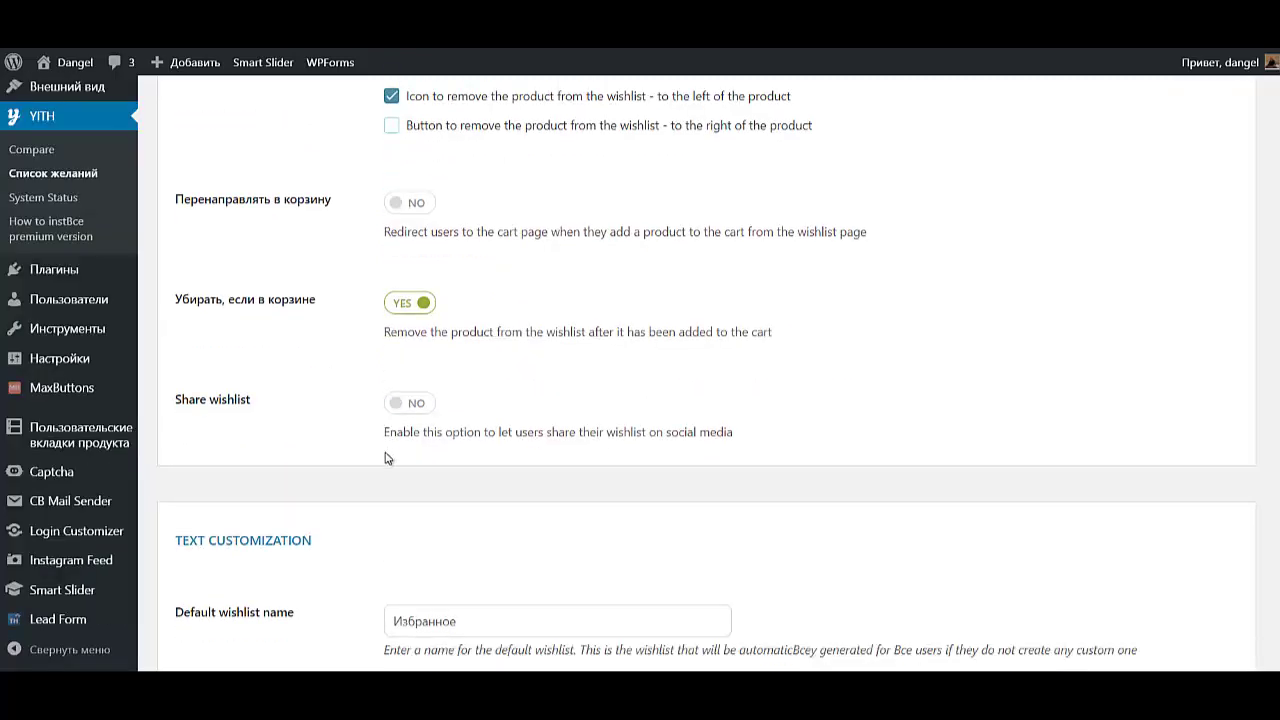
pyautogui.click(230, 605)
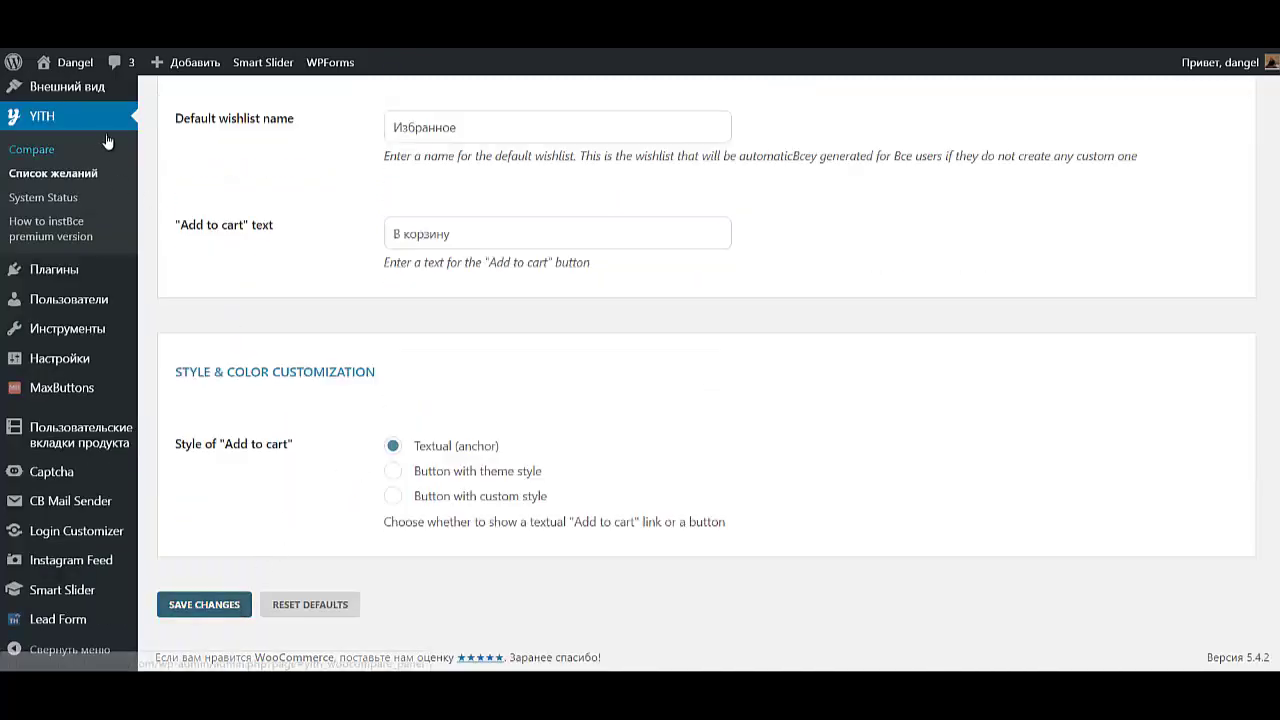